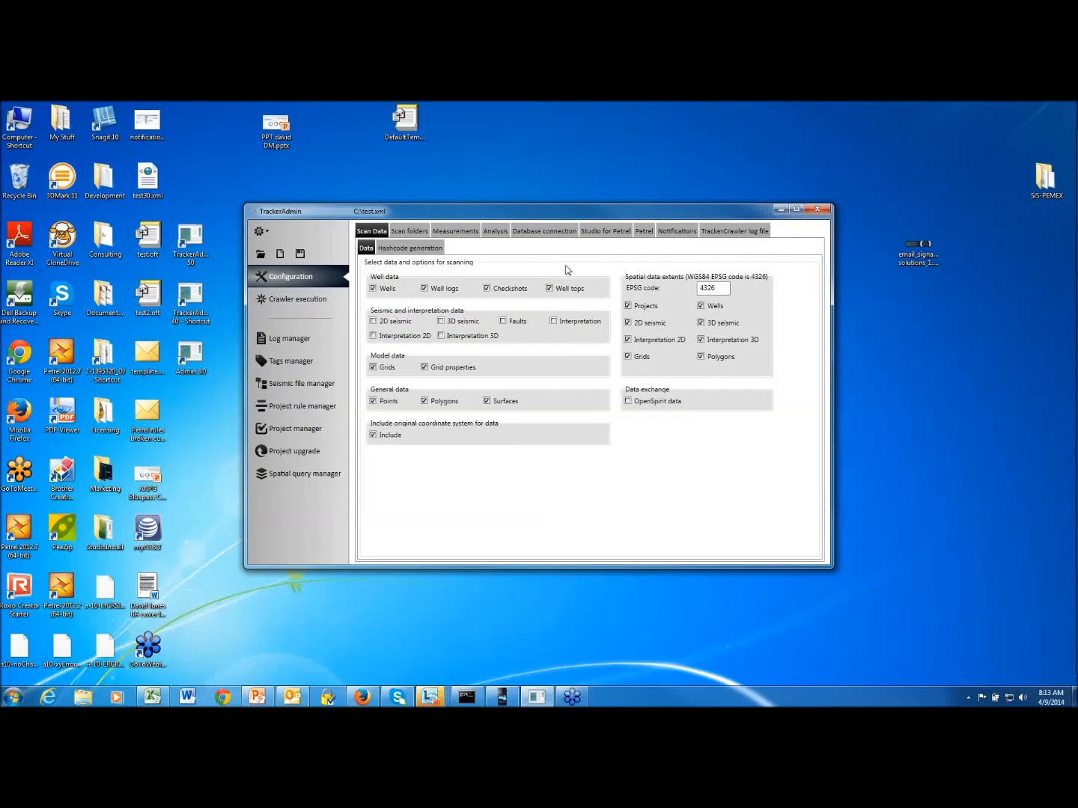
Check TrackerAdmin's database connection settings, switch to Excel and connect to the SQL Server .\sqlexpress using Windows Authentication
{"action": "left_click", "coordinate": [560, 234]}
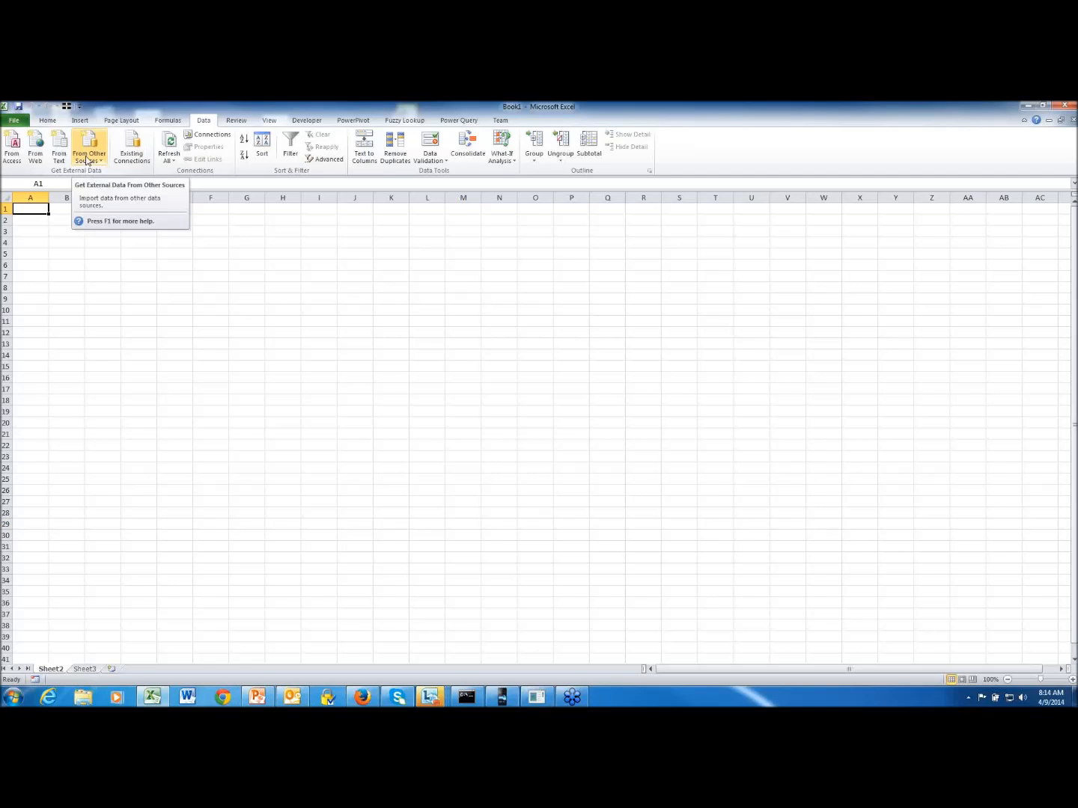
{"action": "left_click", "coordinate": [88, 154]}
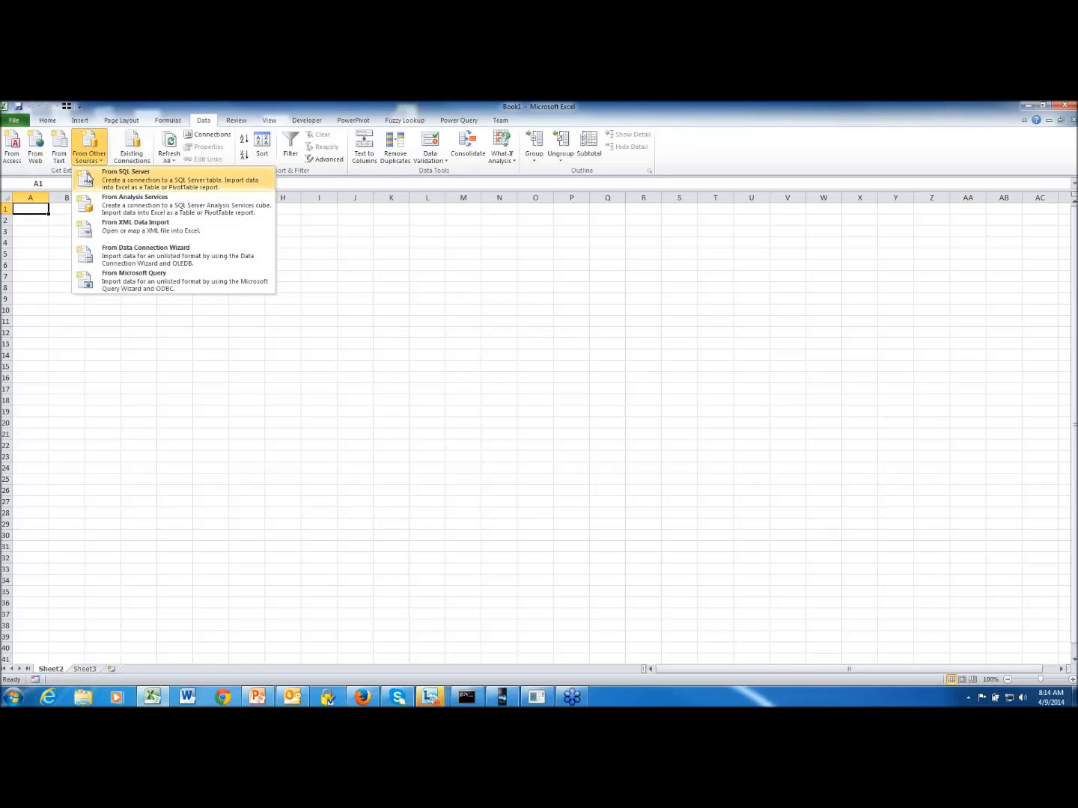
{"action": "left_click", "coordinate": [169, 184]}
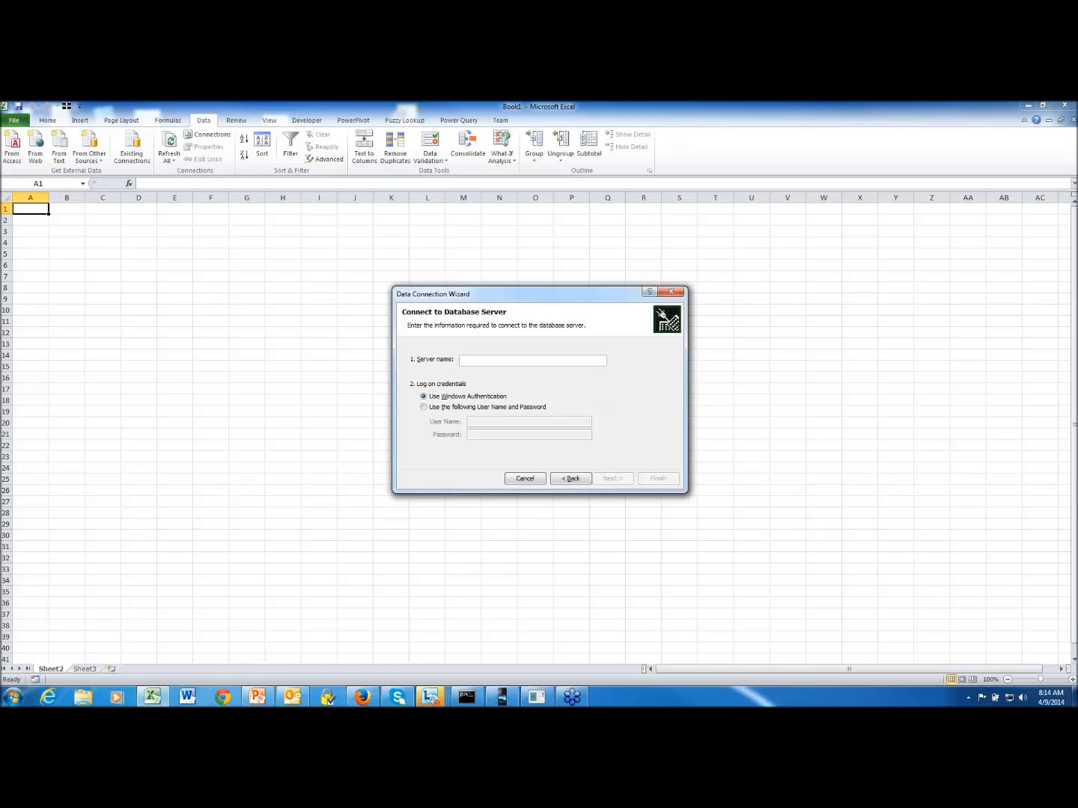
{"action": "type", "text": ".\\sqlexpress"}
{"action": "left_click", "coordinate": [612, 479]}
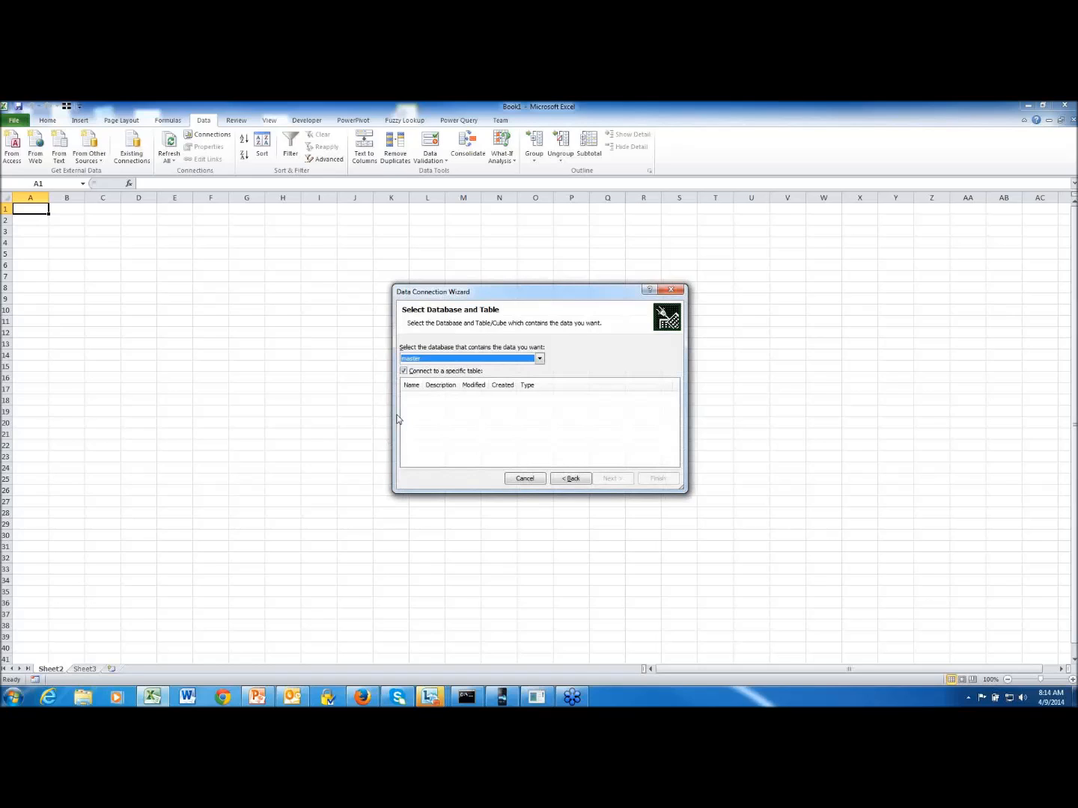
Choose the tracker5studio database and its Data table as the source of the connection
{"action": "left_click", "coordinate": [539, 359]}
{"action": "left_click_drag", "start_coordinate": [541, 384], "coordinate": [542, 402]}
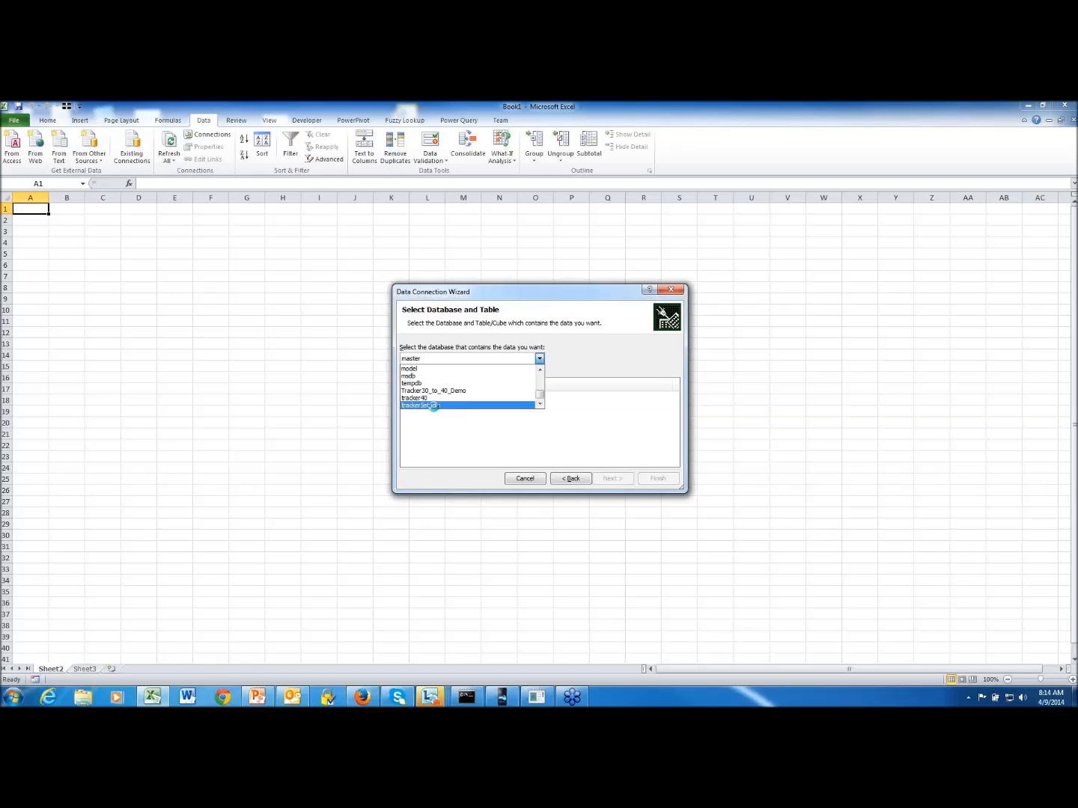
{"action": "left_click", "coordinate": [433, 405]}
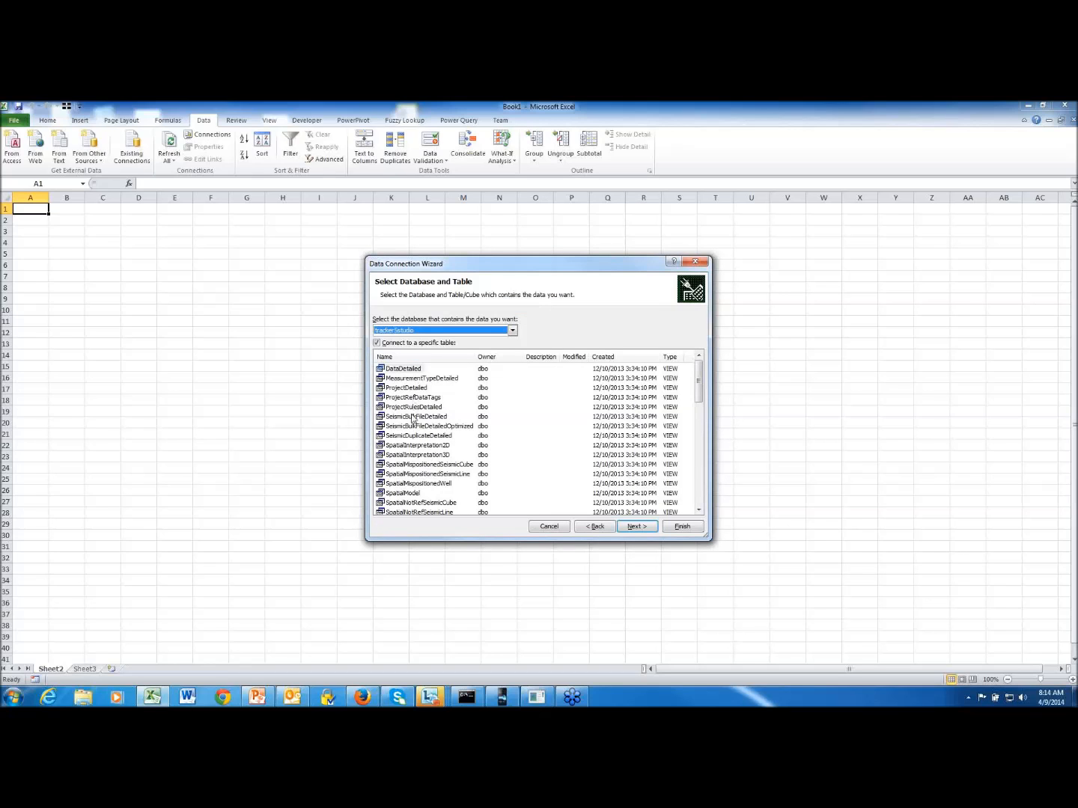
{"action": "left_click_drag", "start_coordinate": [699, 389], "coordinate": [695, 422]}
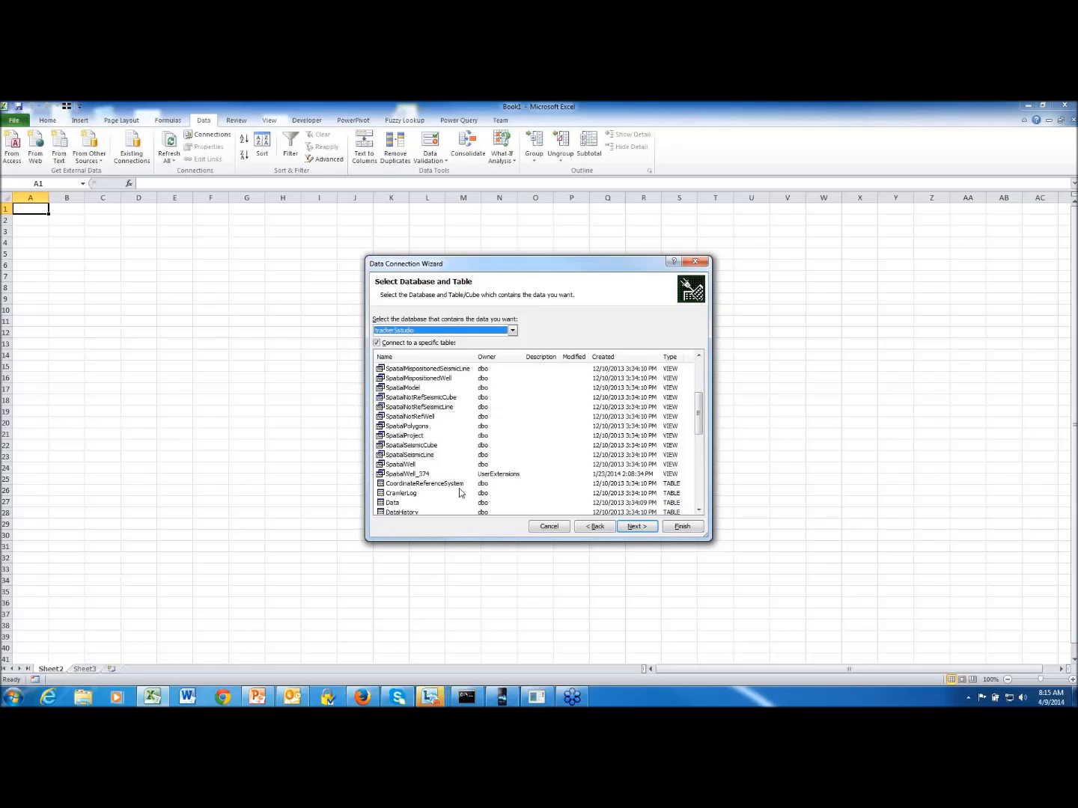
{"action": "left_click_drag", "start_coordinate": [698, 421], "coordinate": [699, 434]}
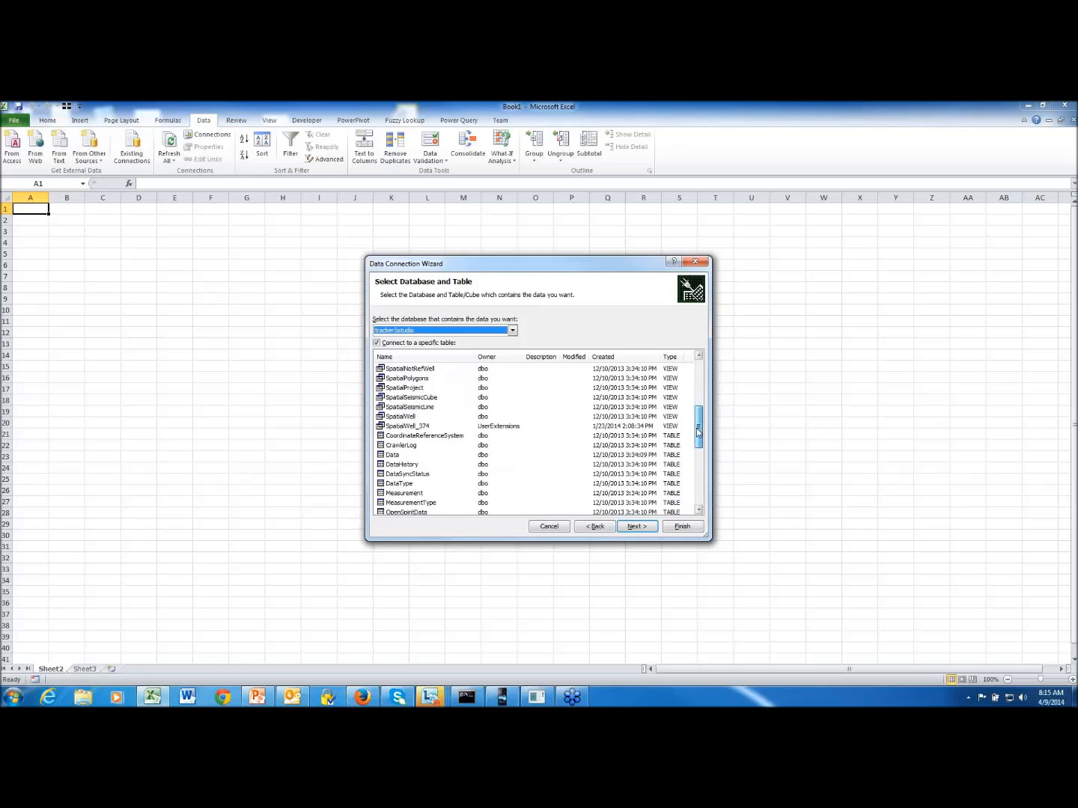
{"action": "left_click", "coordinate": [391, 457]}
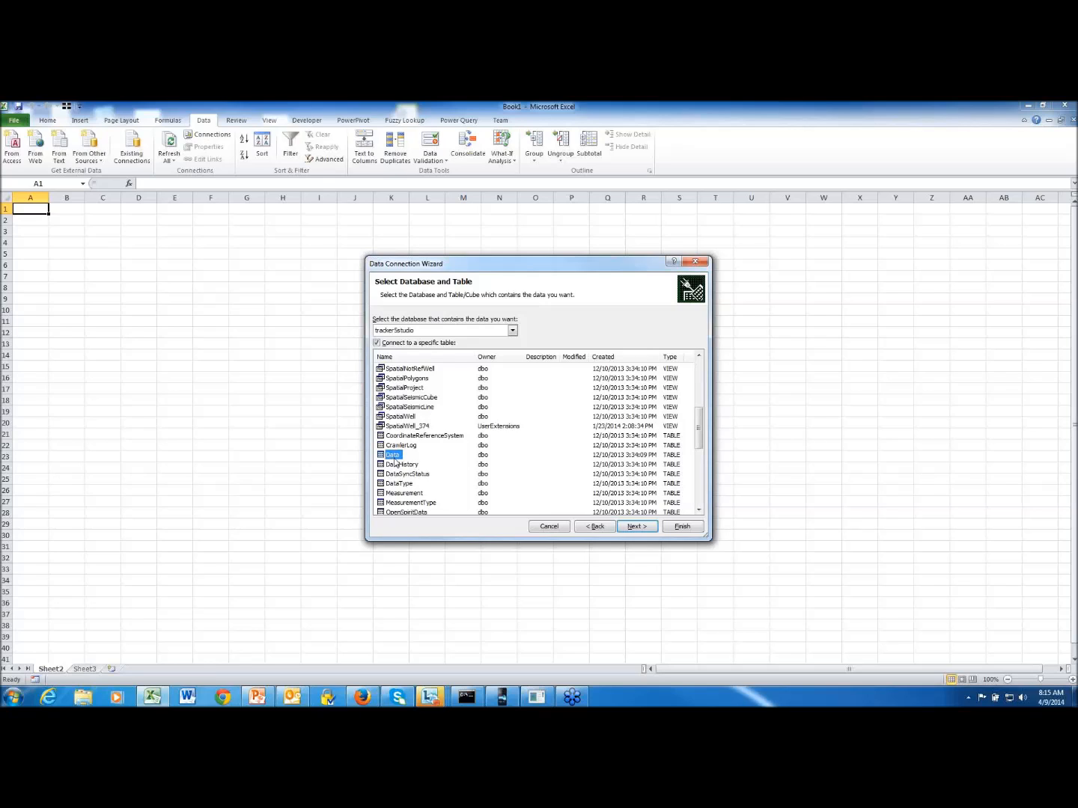
{"action": "left_click", "coordinate": [643, 529]}
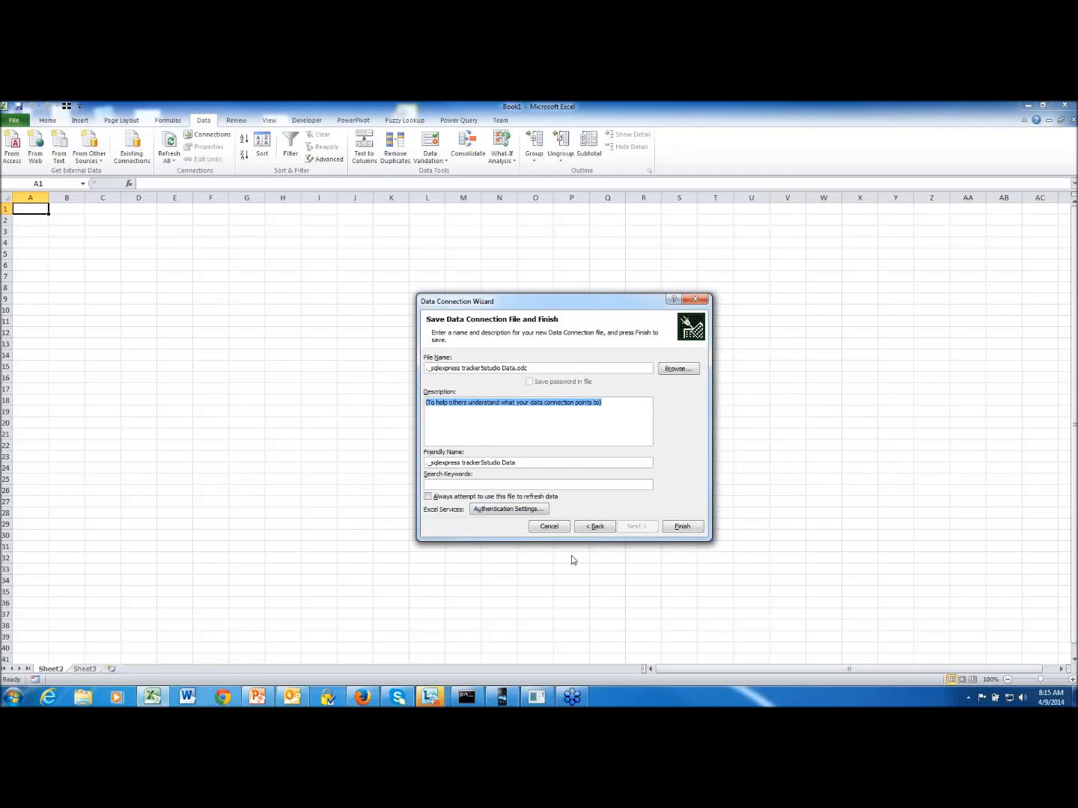
Save the Data connection file over the existing one and import it as a table at cell A1 of the existing worksheet
{"action": "left_click", "coordinate": [679, 527]}
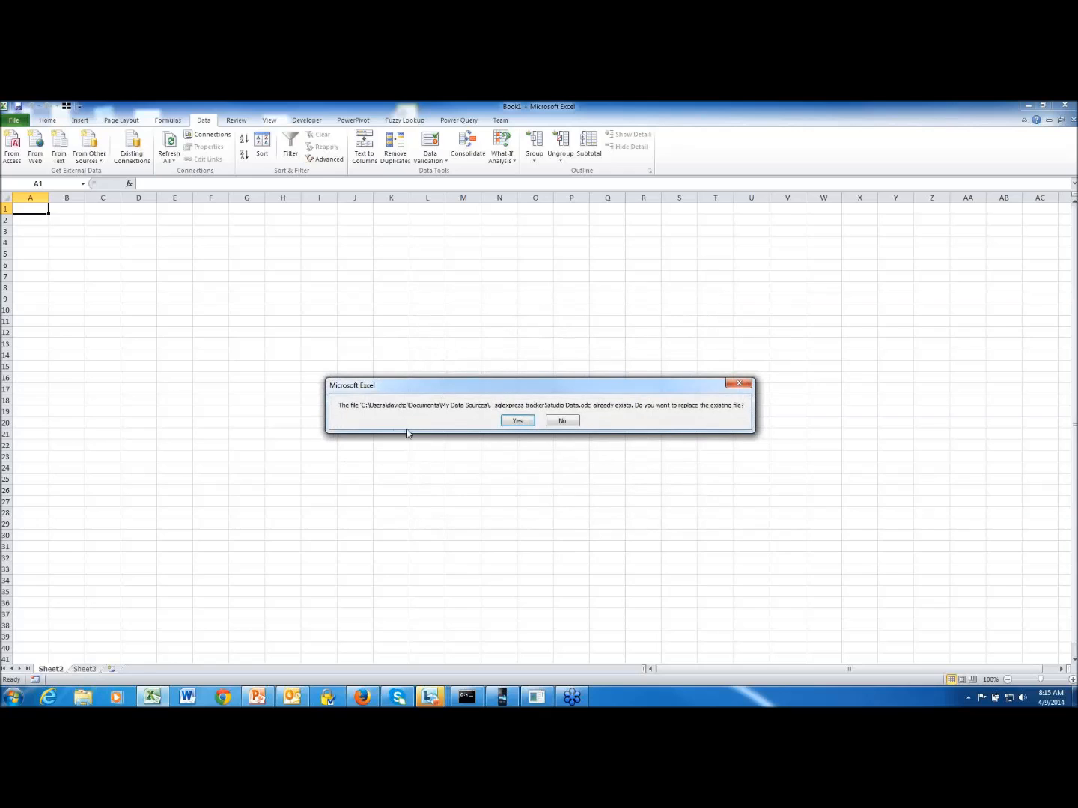
{"action": "left_click", "coordinate": [517, 421]}
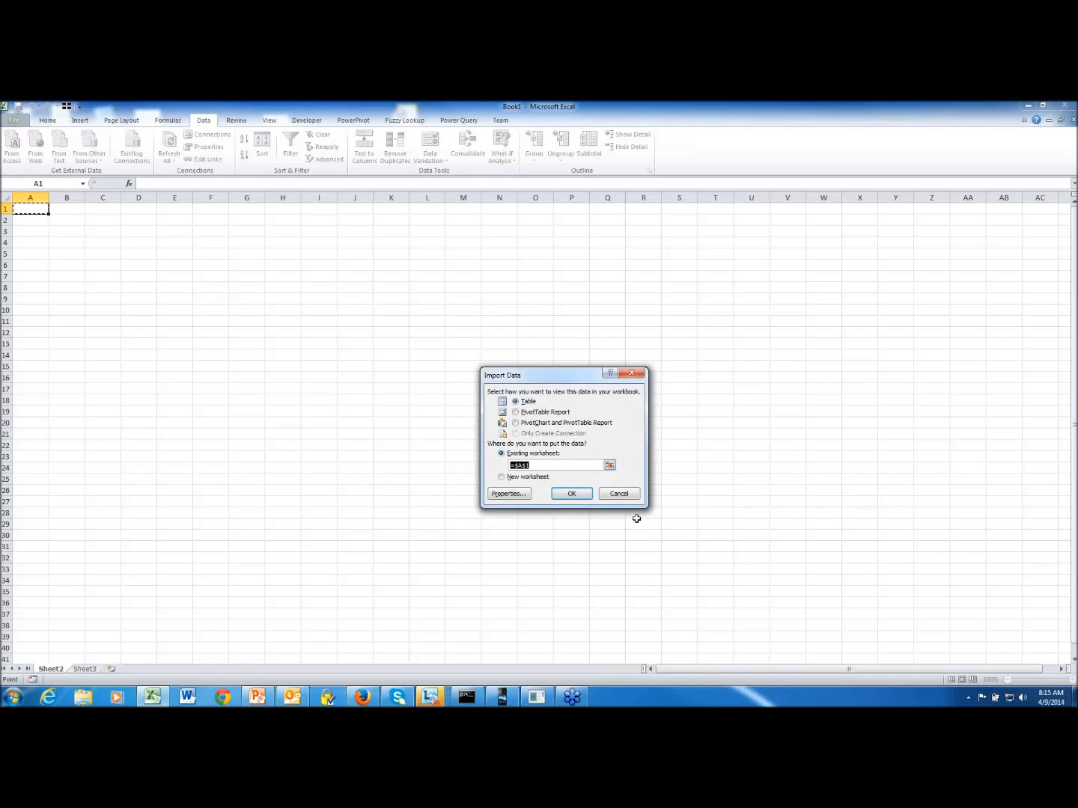
{"action": "left_click", "coordinate": [558, 495]}
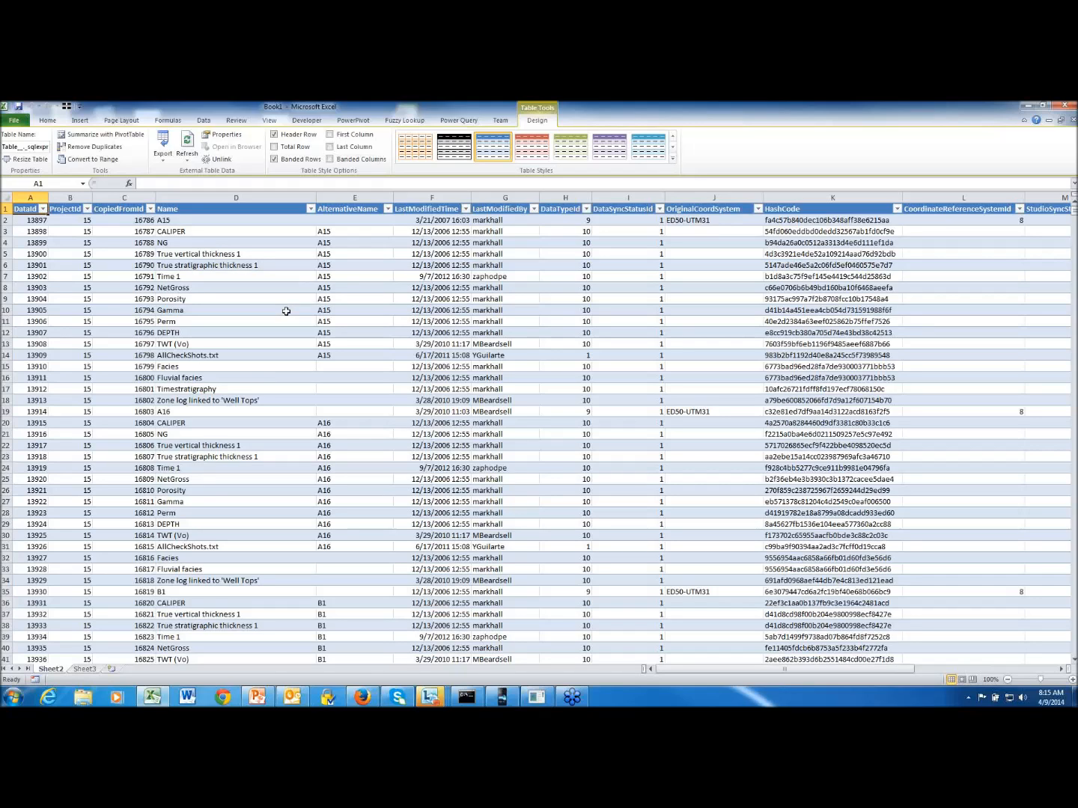
Rename Sheet2 as RawData and switch to Sheet3
{"action": "double_click", "coordinate": [51, 669]}
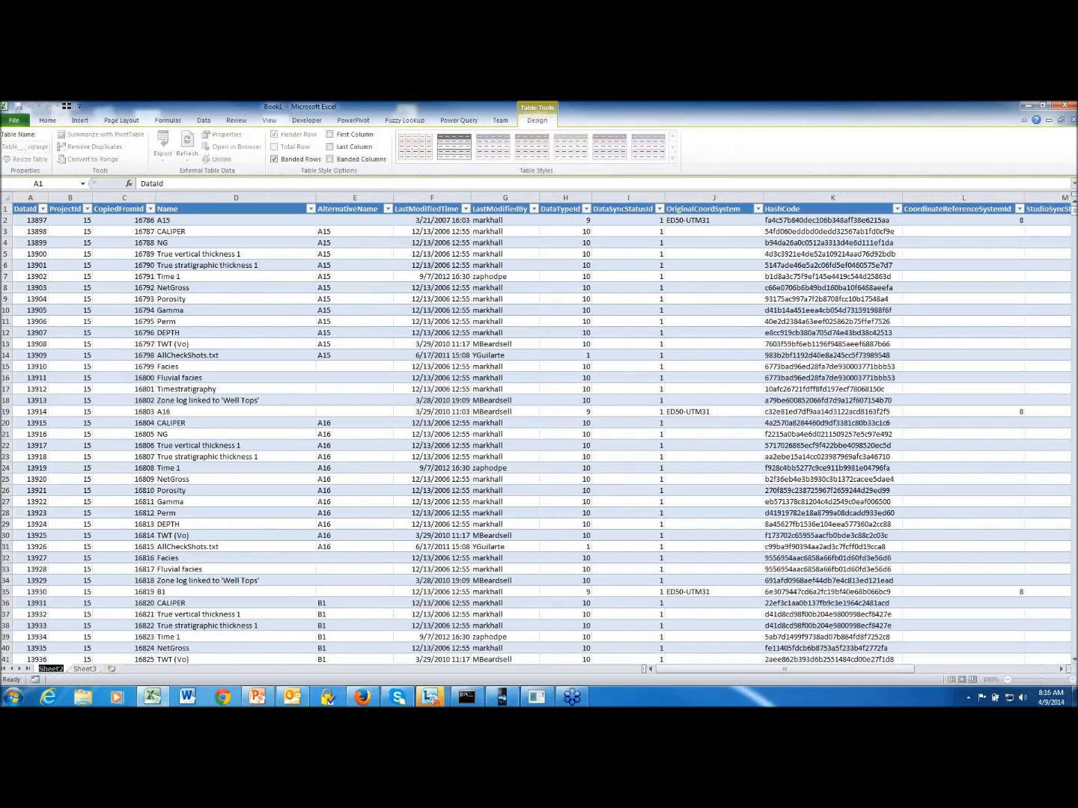
{"action": "type", "text": "RawData"}
{"action": "left_click", "coordinate": [87, 671]}
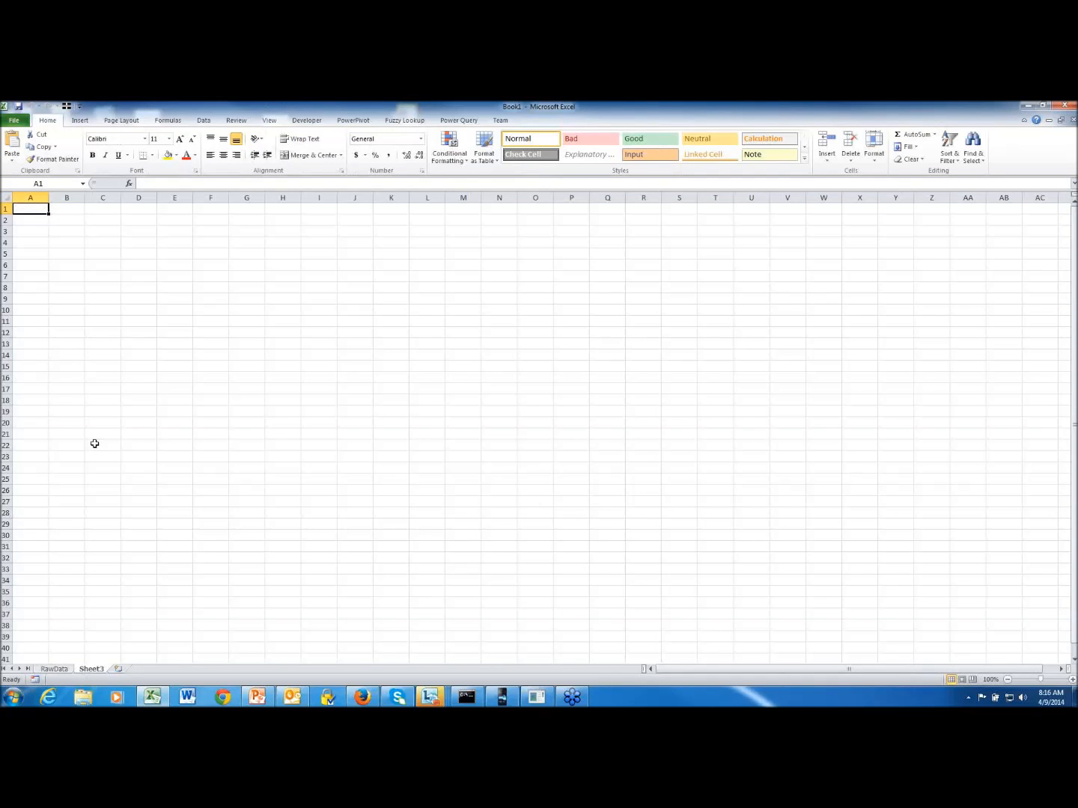
Start another SQL Server import on the empty Sheet3, connecting to .\sqlexpress with Windows Authentication
{"action": "left_click", "coordinate": [204, 121]}
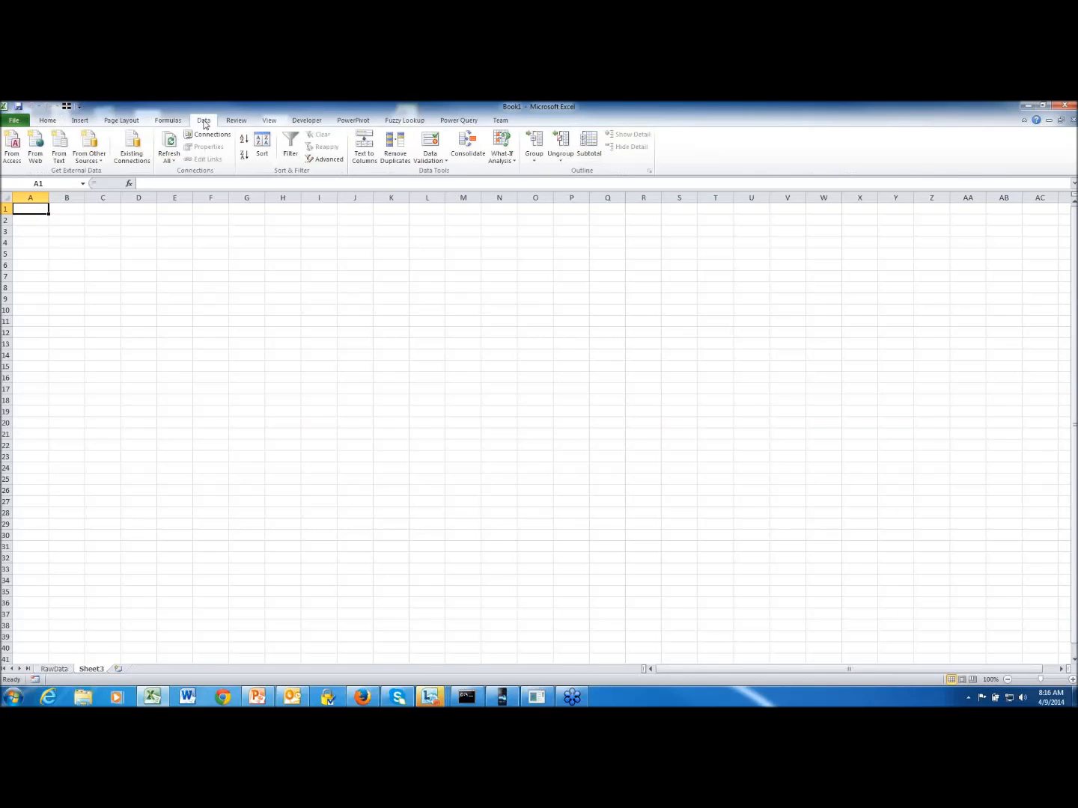
{"action": "left_click", "coordinate": [87, 153]}
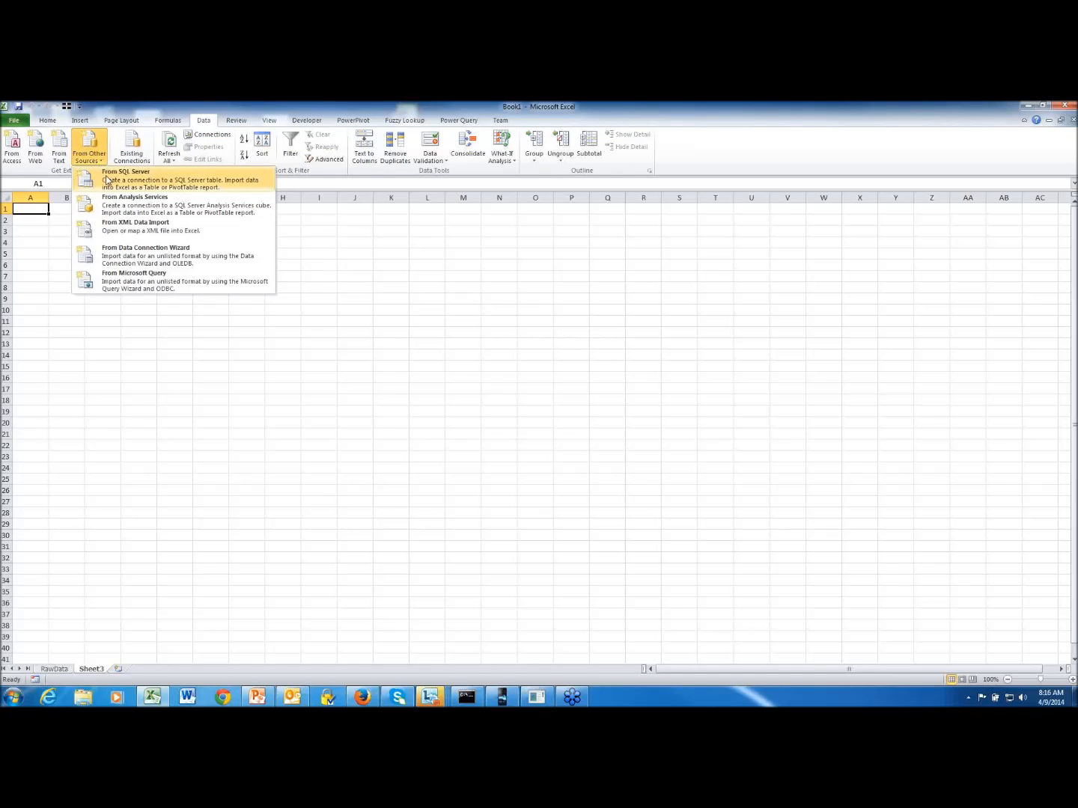
{"action": "left_click", "coordinate": [107, 180]}
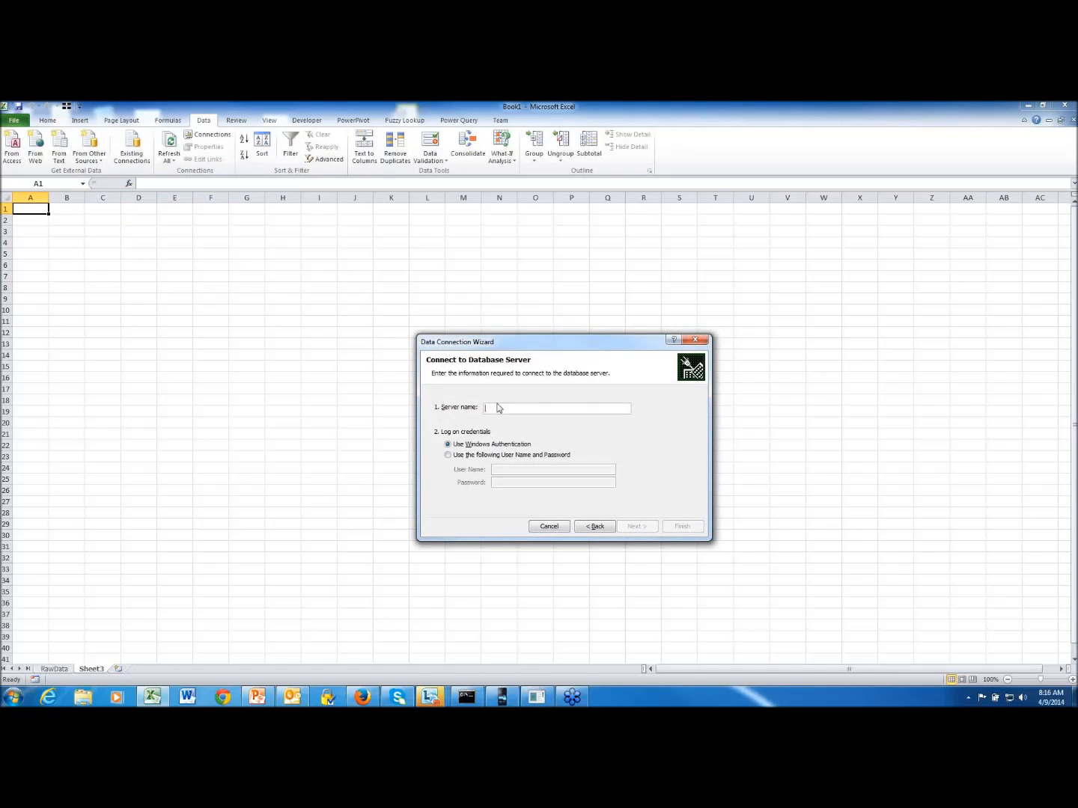
{"action": "type", "text": ".\\sqlexpress"}
{"action": "left_click", "coordinate": [630, 525]}
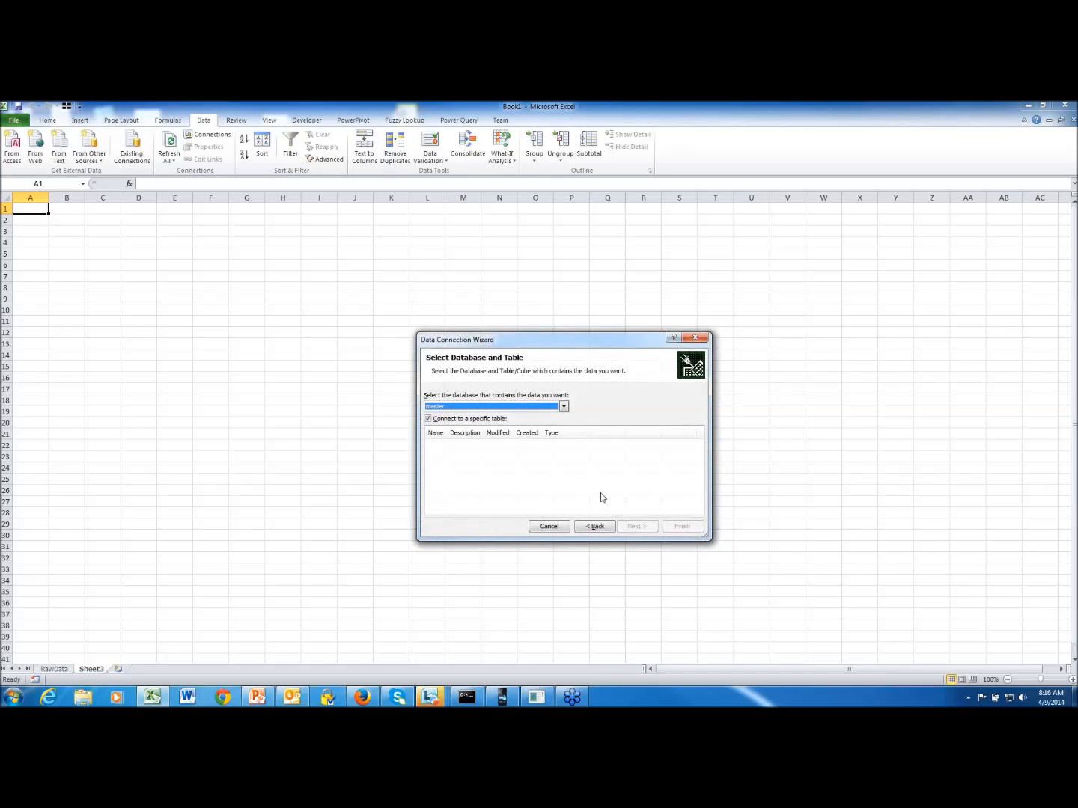
Choose the Project table of the tracker5studio database as the source for Sheet3
{"action": "left_click", "coordinate": [563, 407]}
{"action": "left_click", "coordinate": [564, 453]}
{"action": "left_click", "coordinate": [513, 453]}
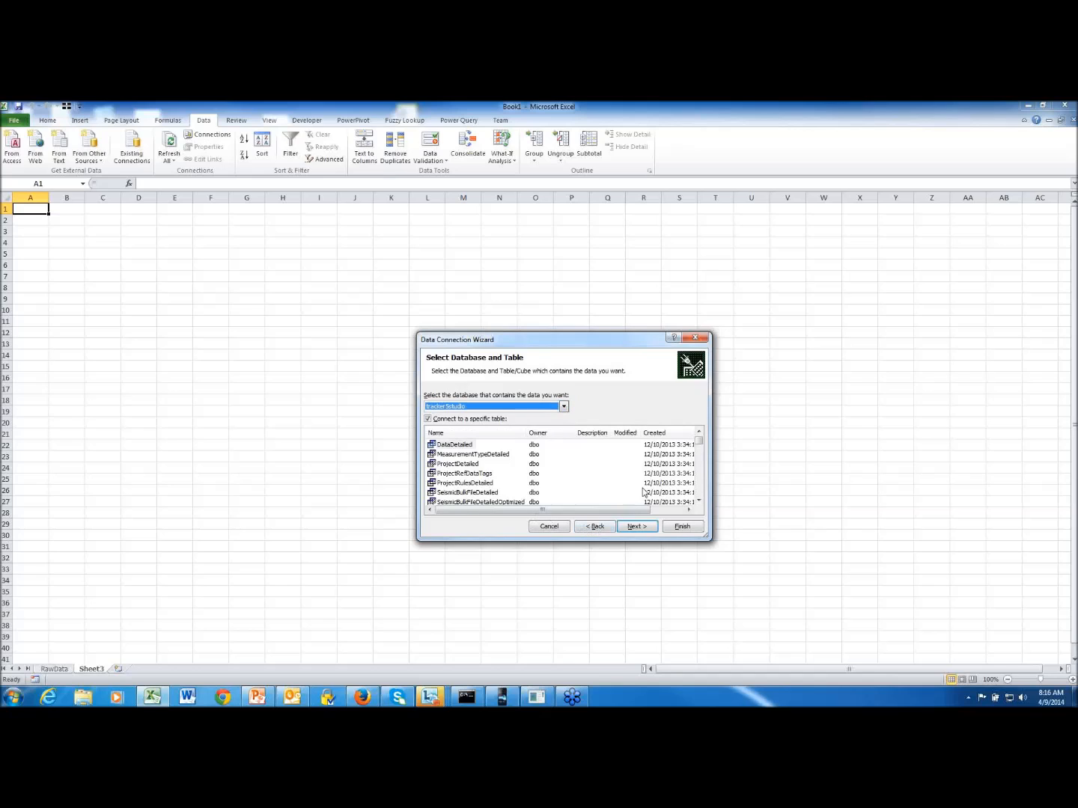
{"action": "left_click_drag", "start_coordinate": [698, 443], "coordinate": [696, 479]}
{"action": "left_click", "coordinate": [492, 450]}
{"action": "left_click", "coordinate": [441, 450]}
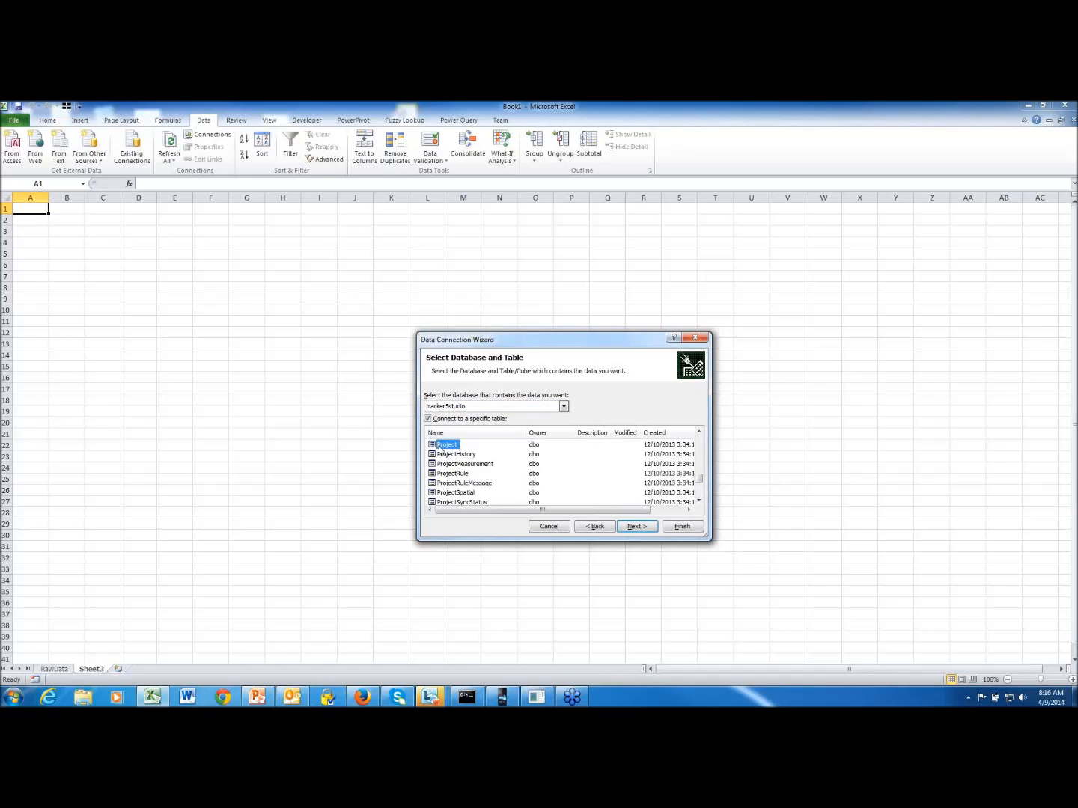
{"action": "left_click", "coordinate": [630, 526]}
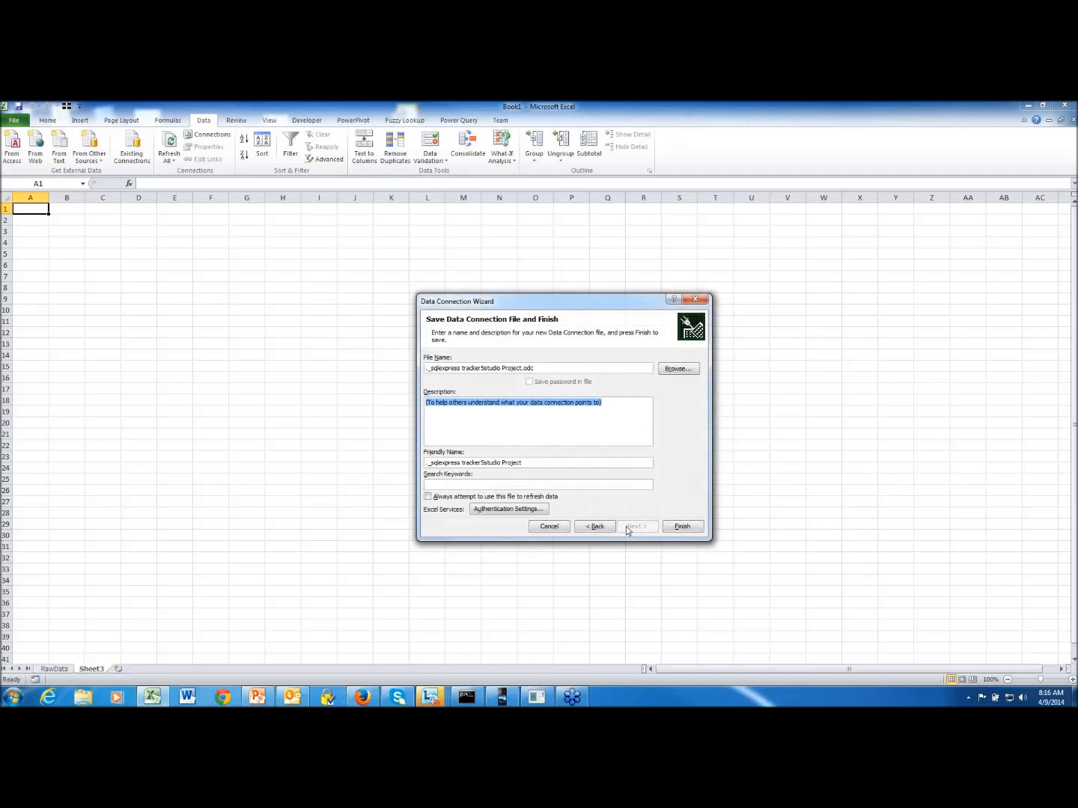
Save the Project connection file over the existing one and import it as a table at cell A1 of Sheet3
{"action": "left_click", "coordinate": [676, 528]}
{"action": "left_click", "coordinate": [519, 420]}
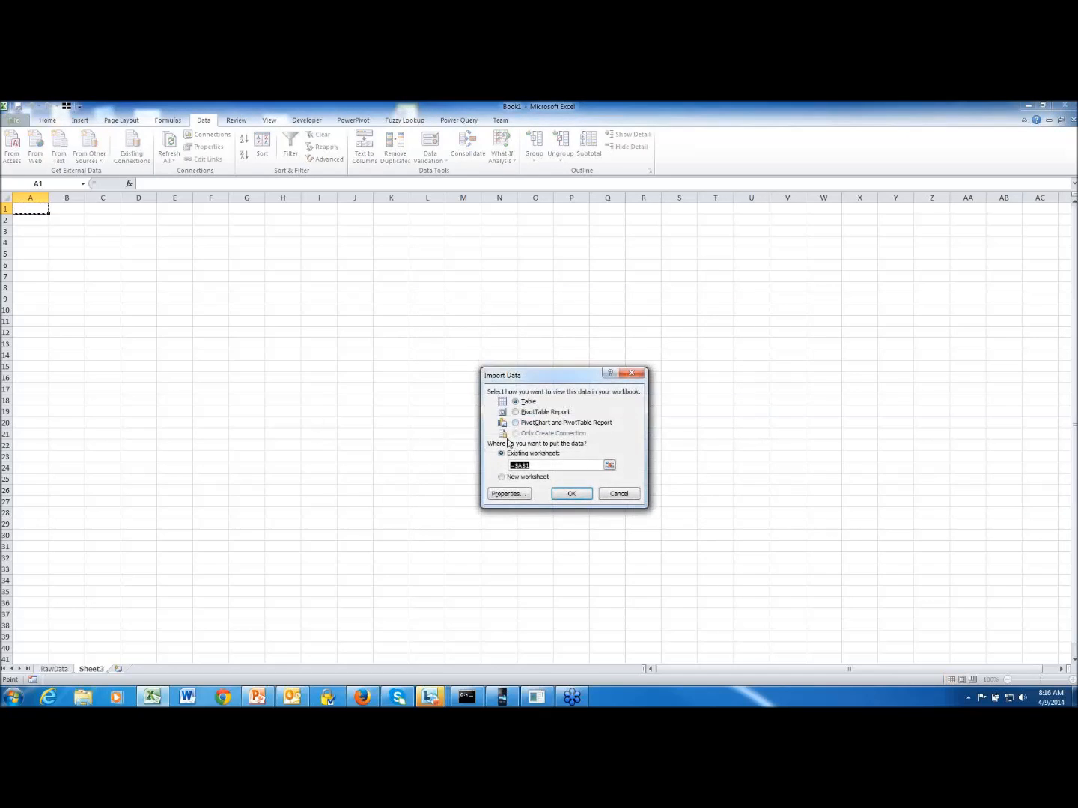
{"action": "left_click", "coordinate": [567, 497]}
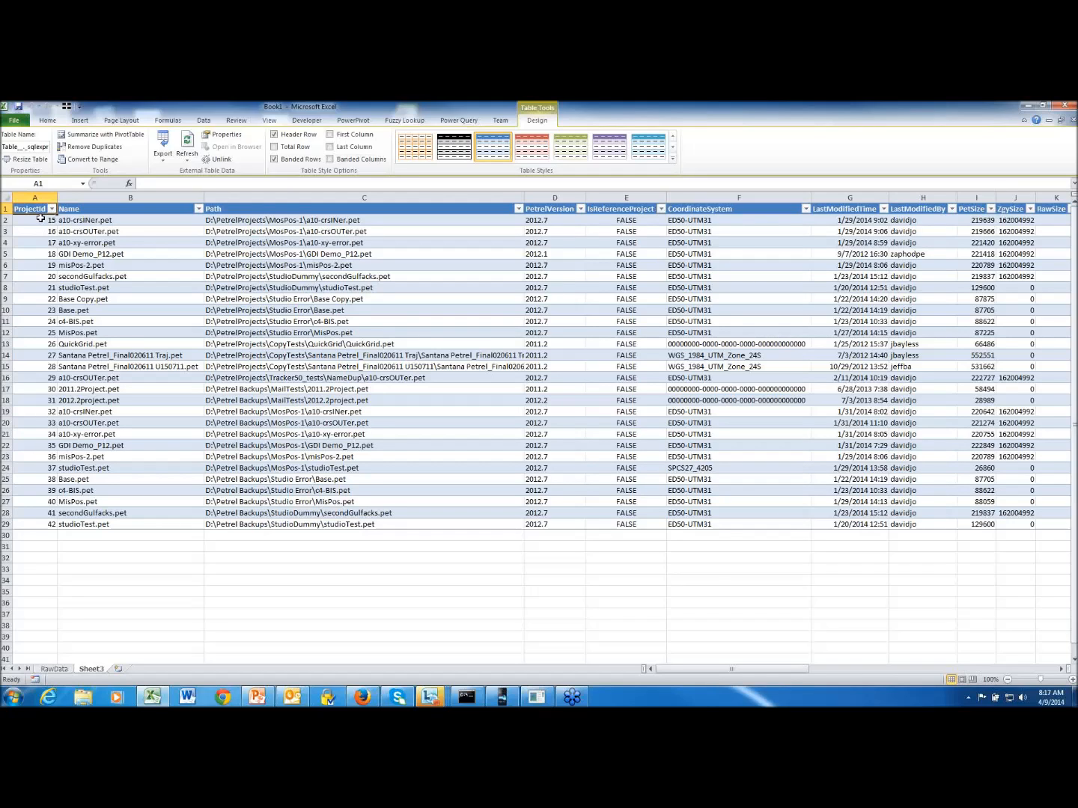
Rename Sheet3 as Project
{"action": "double_click", "coordinate": [93, 669]}
{"action": "type", "text": "Project"}
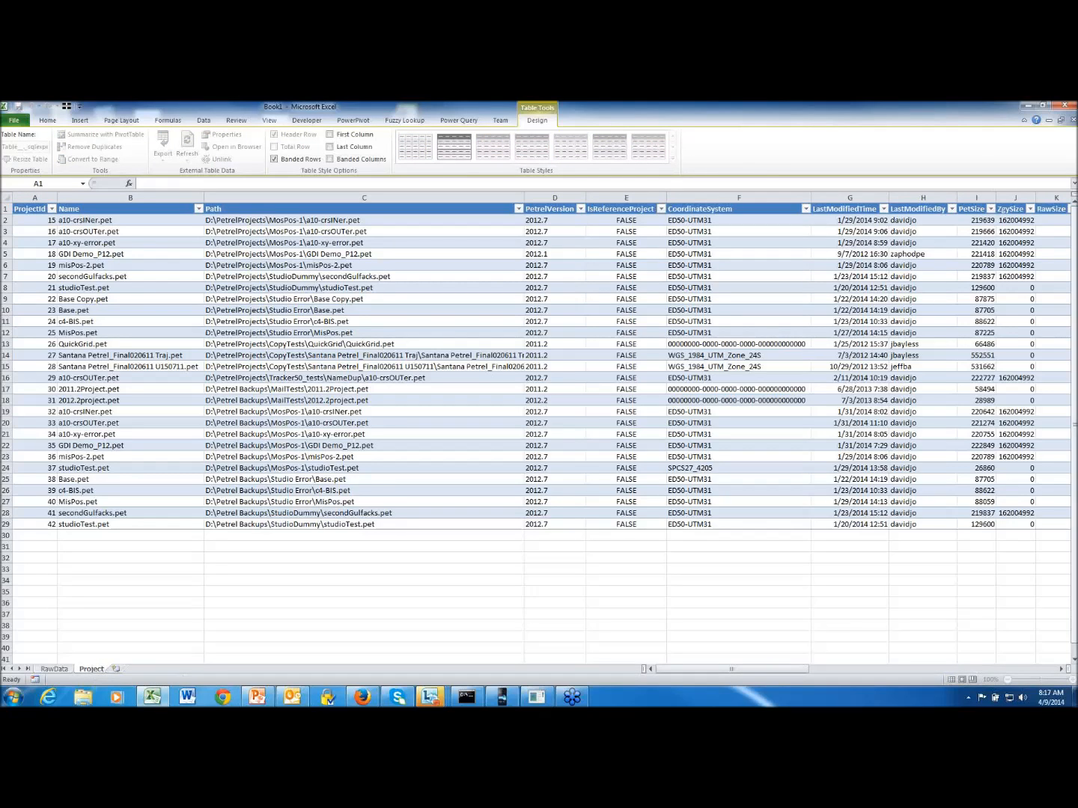
{"action": "key", "text": "Return"}
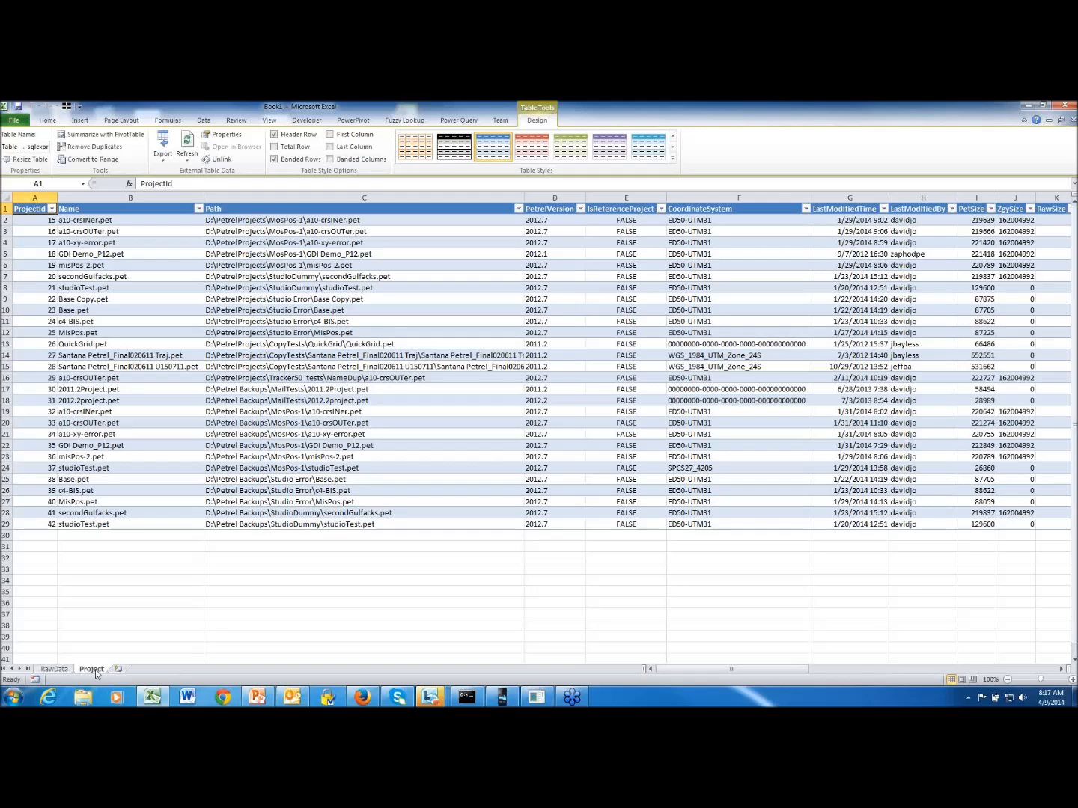
Create a copy of the RawData sheet at the end of the workbook
{"action": "left_click", "coordinate": [45, 670]}
{"action": "right_click", "coordinate": [46, 670]}
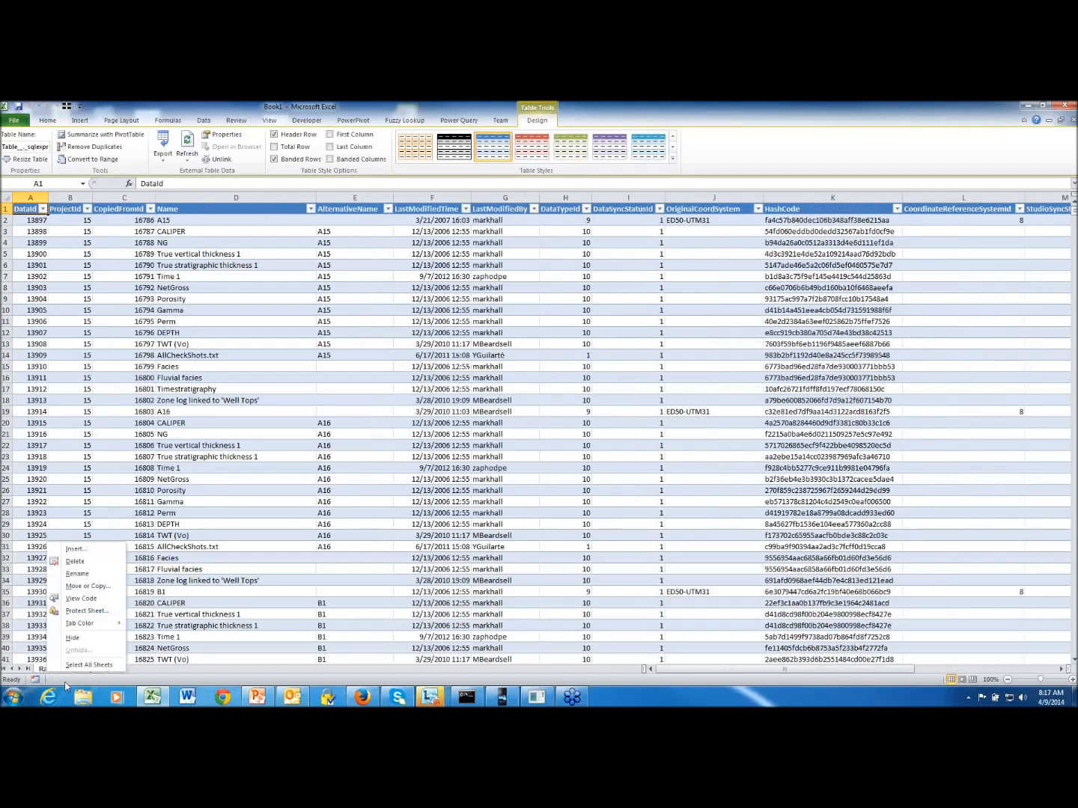
{"action": "left_click", "coordinate": [96, 587]}
{"action": "left_click", "coordinate": [25, 630]}
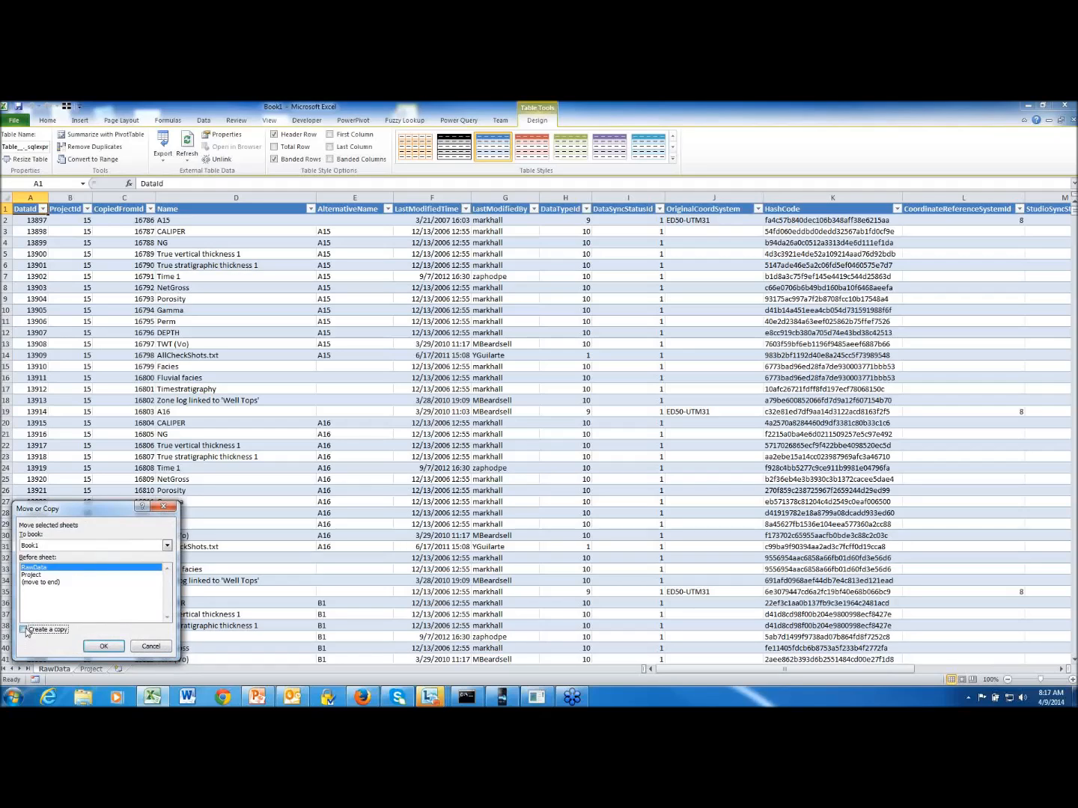
{"action": "left_click", "coordinate": [45, 583]}
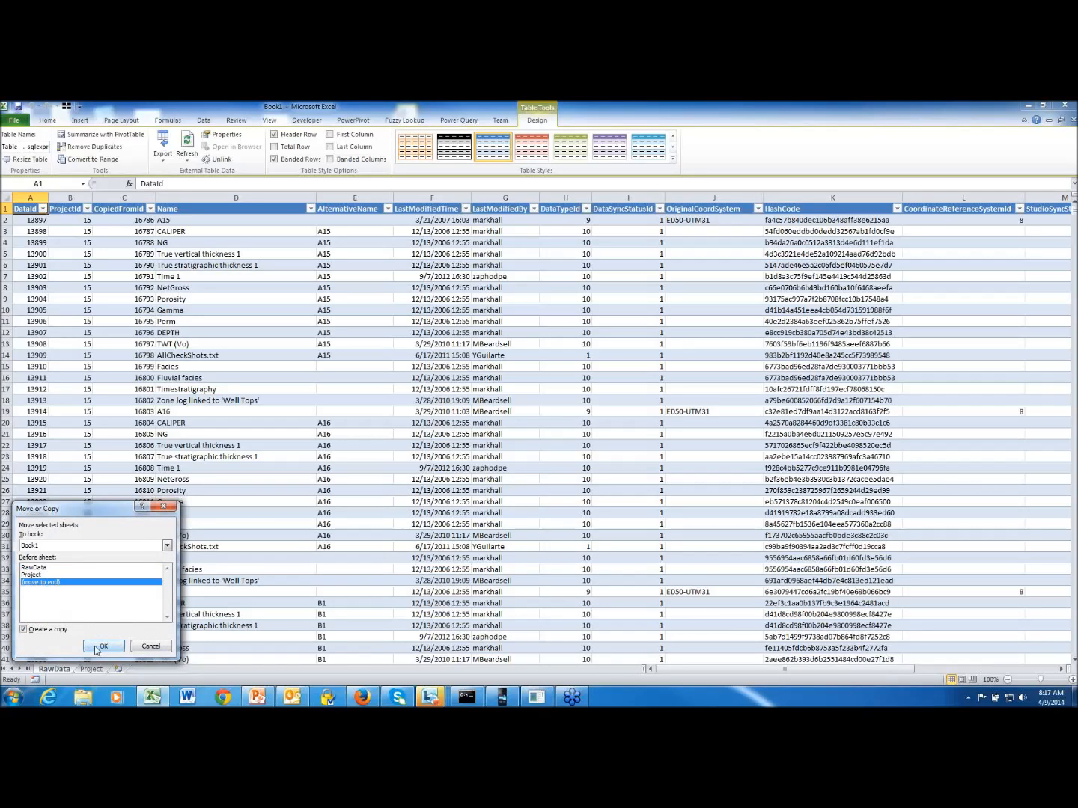
{"action": "left_click", "coordinate": [96, 647]}
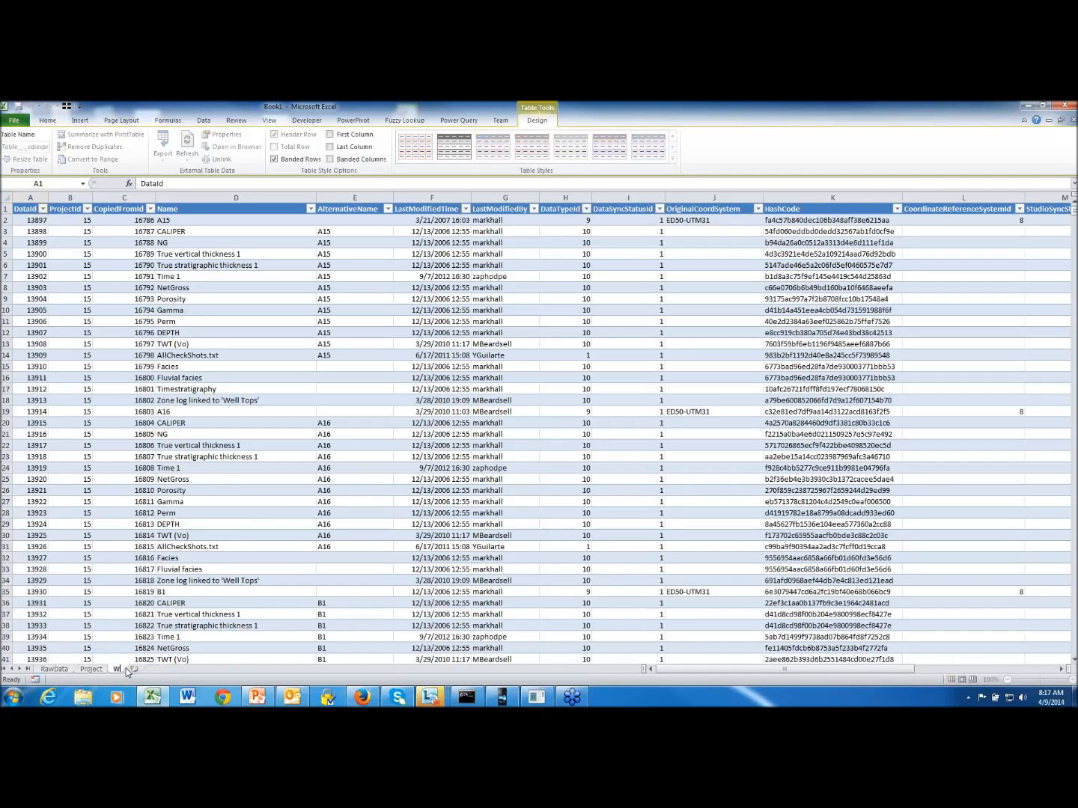
Rename the copied RawData sheet as WorkingReport
{"action": "left_click", "coordinate": [125, 669]}
{"action": "type", "text": "WorkingReport"}
{"action": "key", "text": "Return"}
Compare the ProjectId column in WorkingReport with the ProjectId and Name columns on the Project sheet
{"action": "left_click", "coordinate": [102, 503]}
{"action": "left_click", "coordinate": [75, 221]}
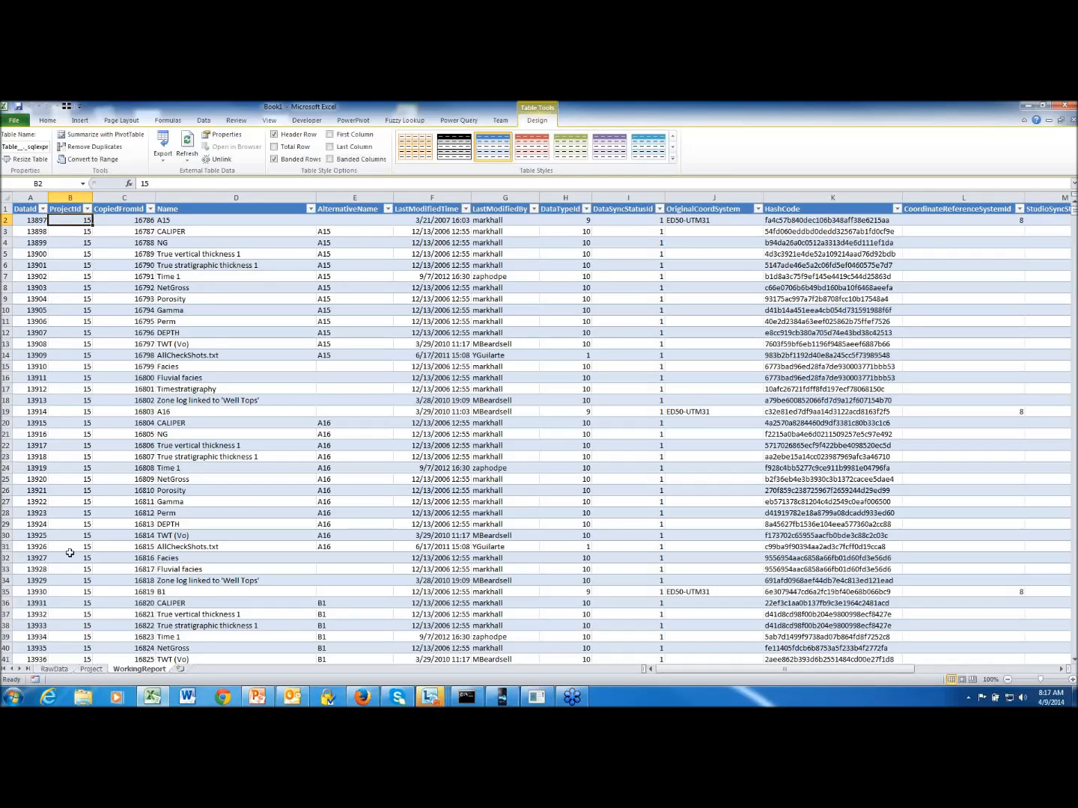
{"action": "left_click", "coordinate": [90, 669]}
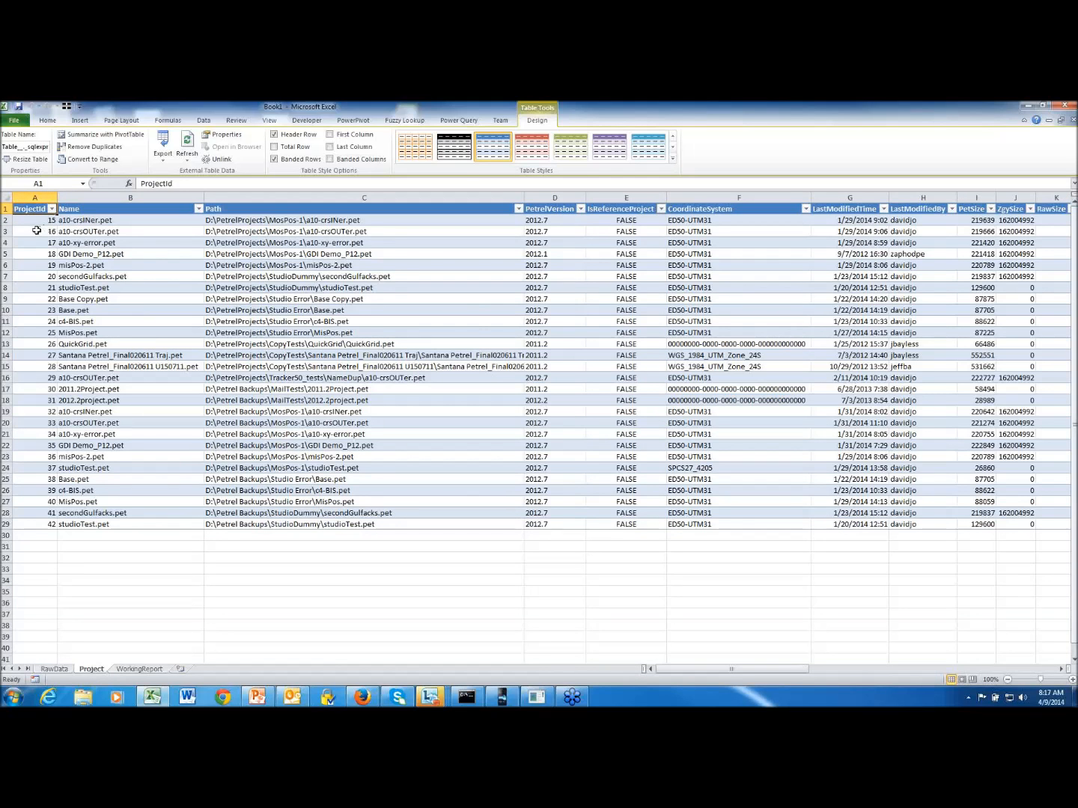
{"action": "left_click", "coordinate": [139, 670]}
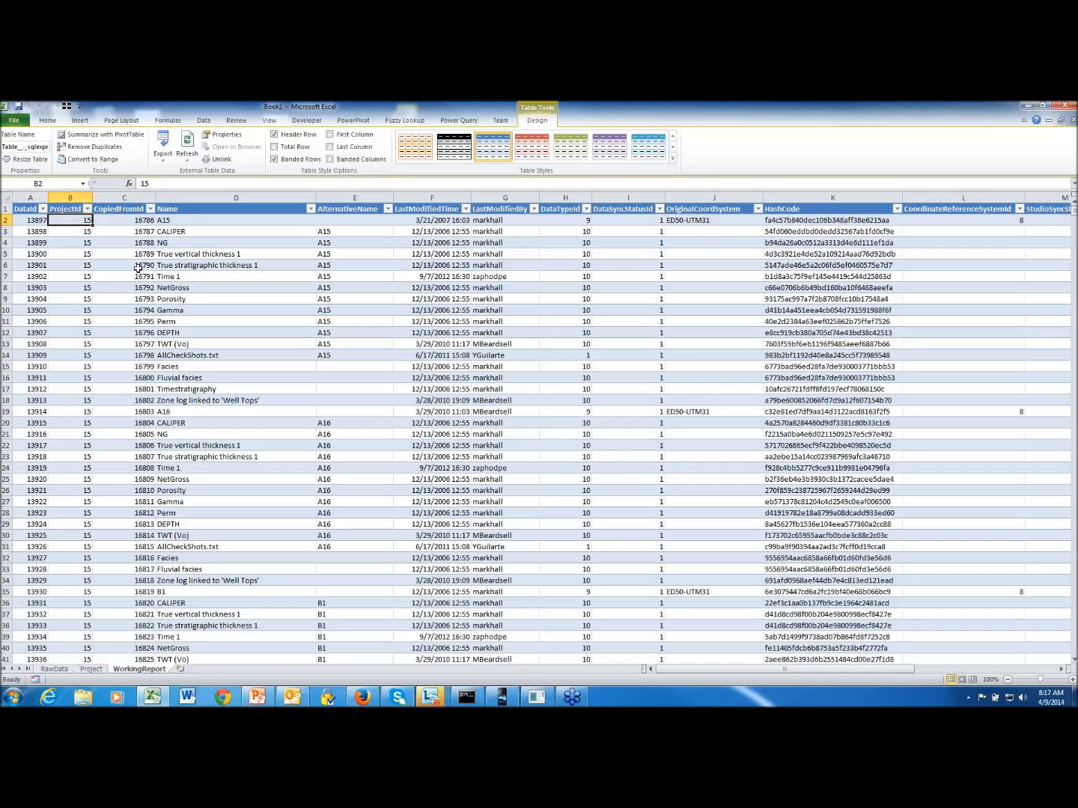
Insert two blank table columns before the CopiedFromId column in WorkingReport
{"action": "left_click", "coordinate": [131, 199]}
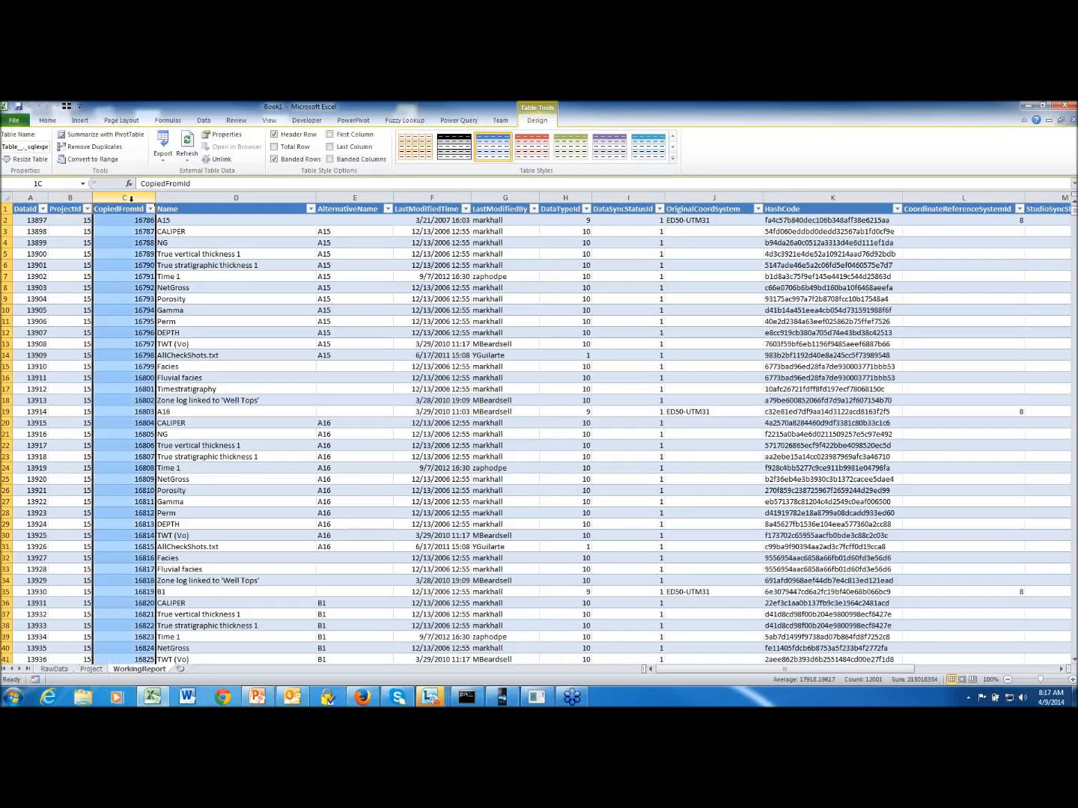
{"action": "left_click_drag", "start_coordinate": [156, 199], "coordinate": [161, 198]}
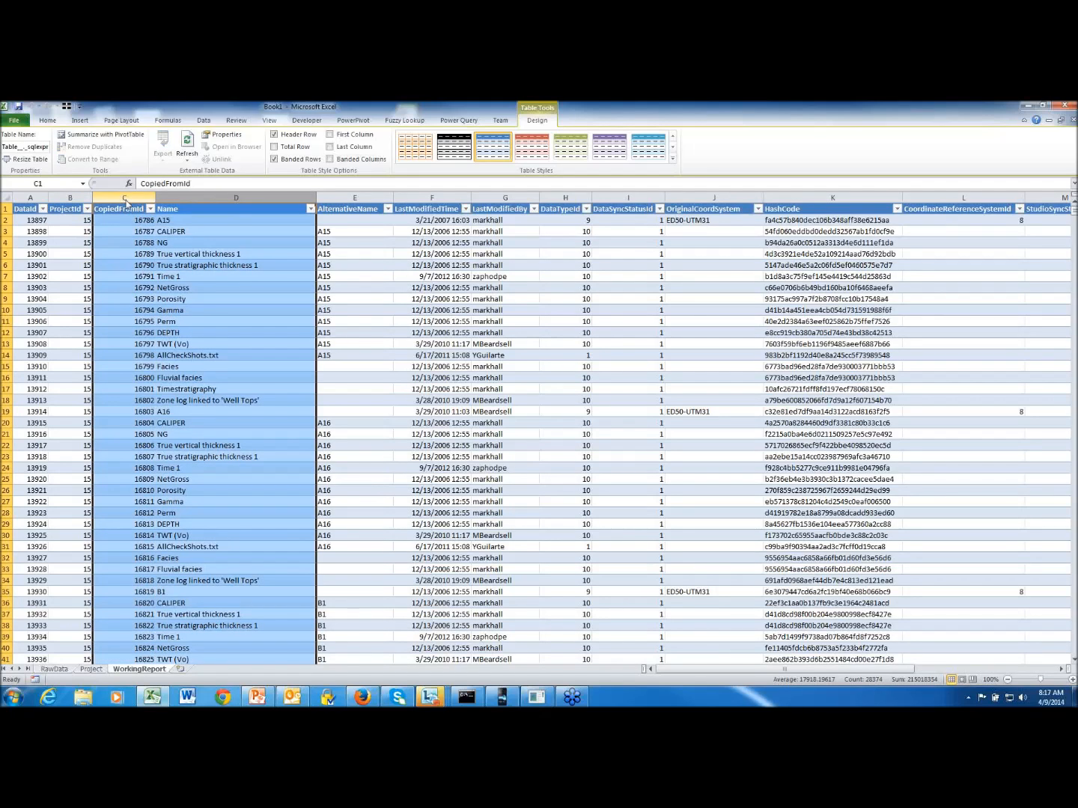
{"action": "right_click", "coordinate": [126, 203]}
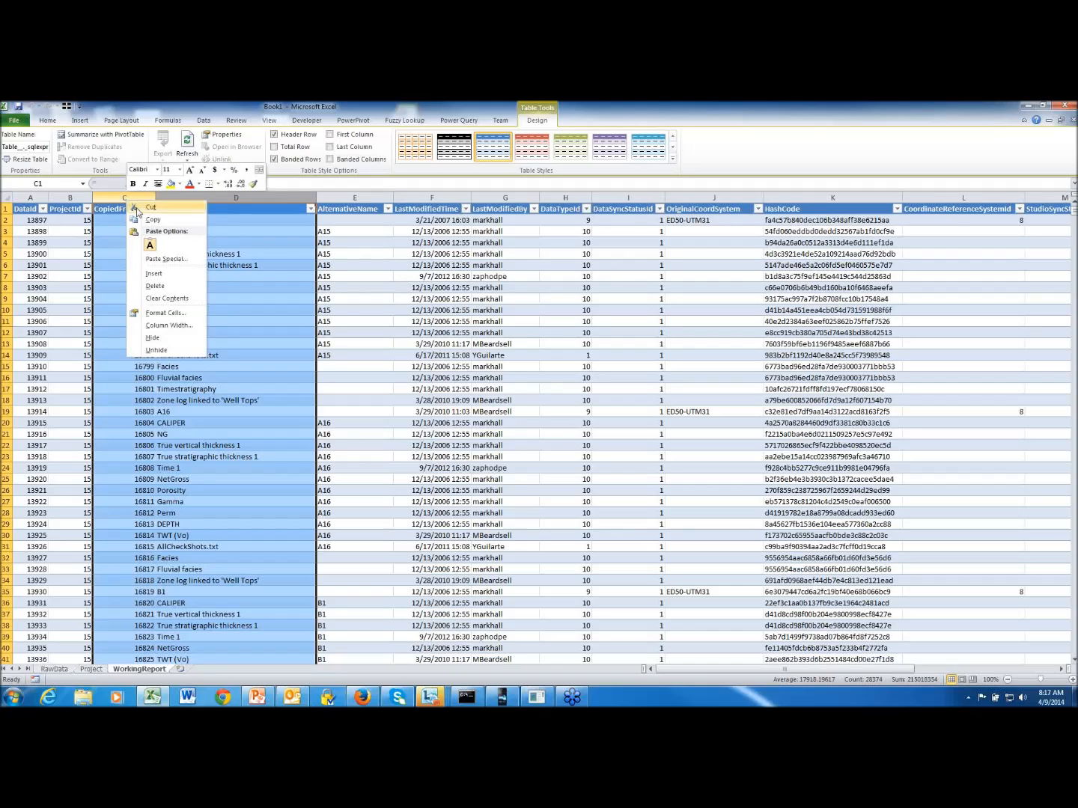
{"action": "left_click", "coordinate": [161, 271]}
{"action": "left_click", "coordinate": [161, 274]}
Name the two new column headers Project Name and Project Path
{"action": "left_click", "coordinate": [113, 210]}
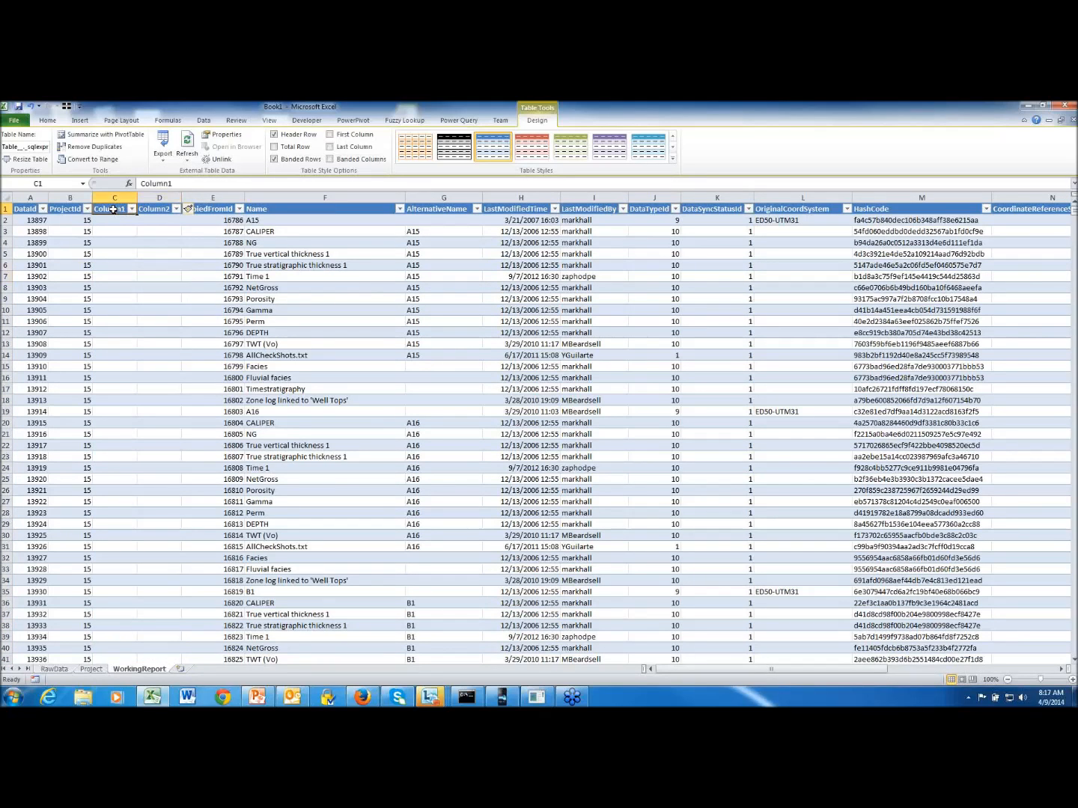
{"action": "left_click_drag", "start_coordinate": [174, 184], "coordinate": [124, 184]}
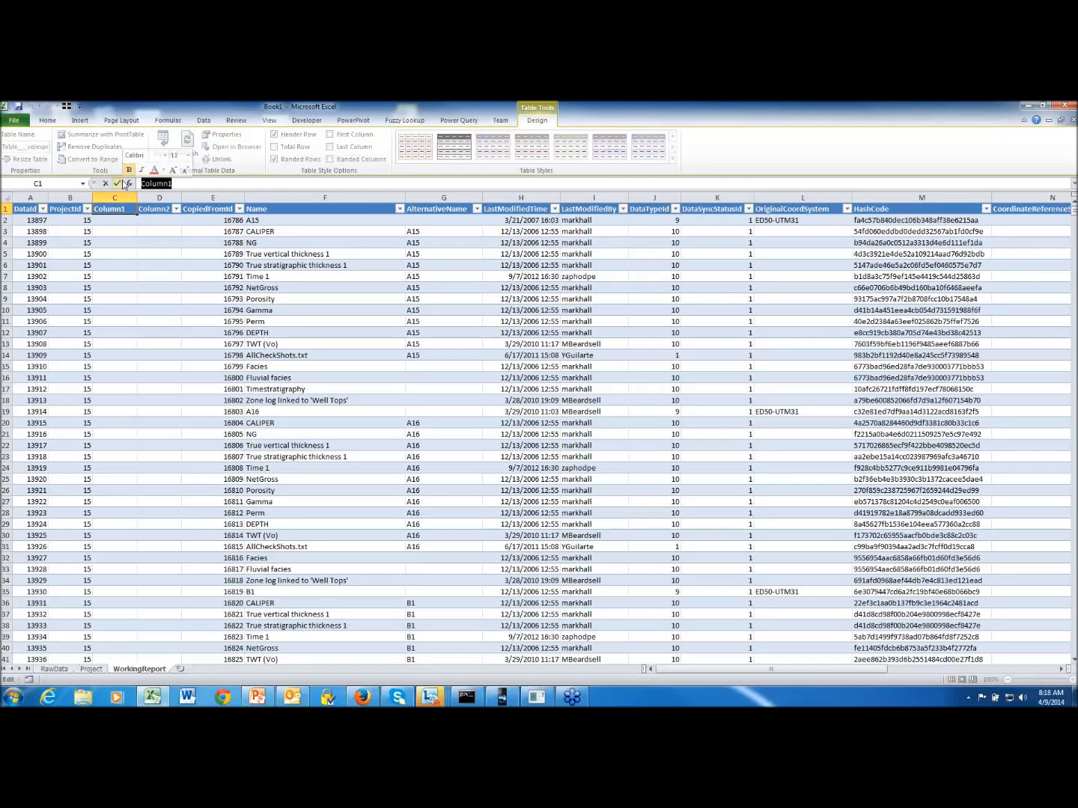
{"action": "type", "text": "Project Name"}
{"action": "key", "text": "Return"}
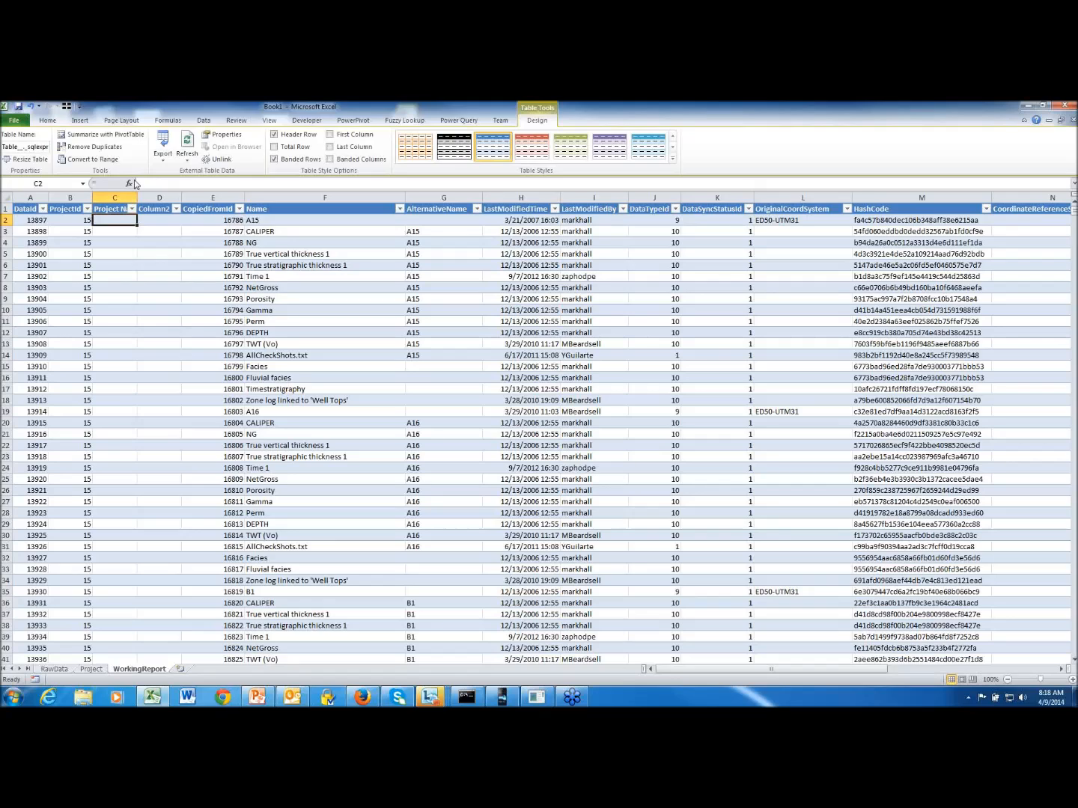
{"action": "left_click", "coordinate": [156, 212]}
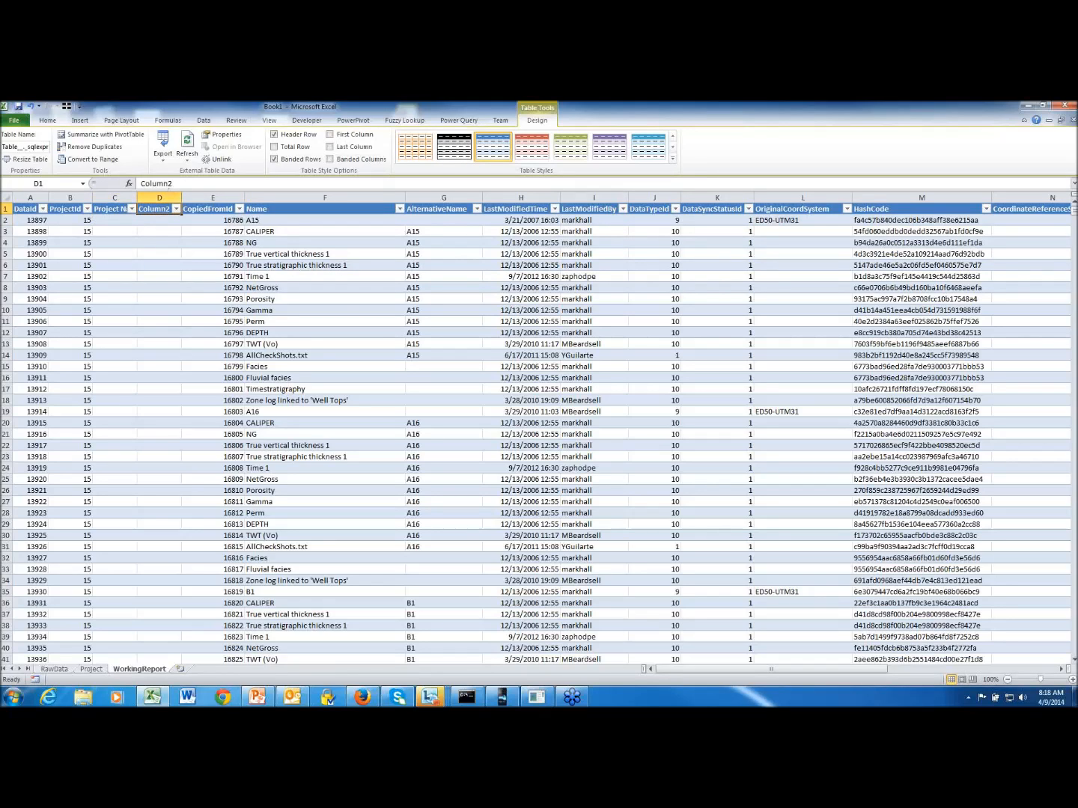
{"action": "type", "text": "Project Path"}
{"action": "key", "text": "Return"}
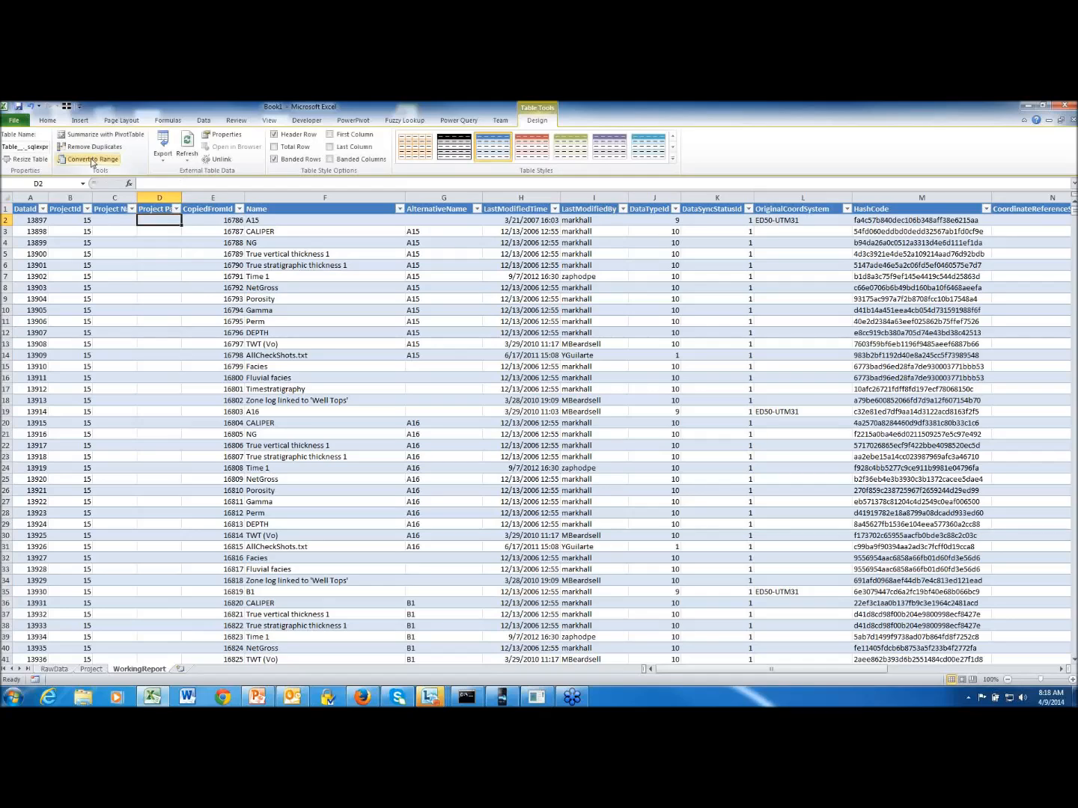
Start a VLOOKUP formula in cell C2 under Project Name, using the row's ProjectId as the lookup value
{"action": "left_click", "coordinate": [99, 221]}
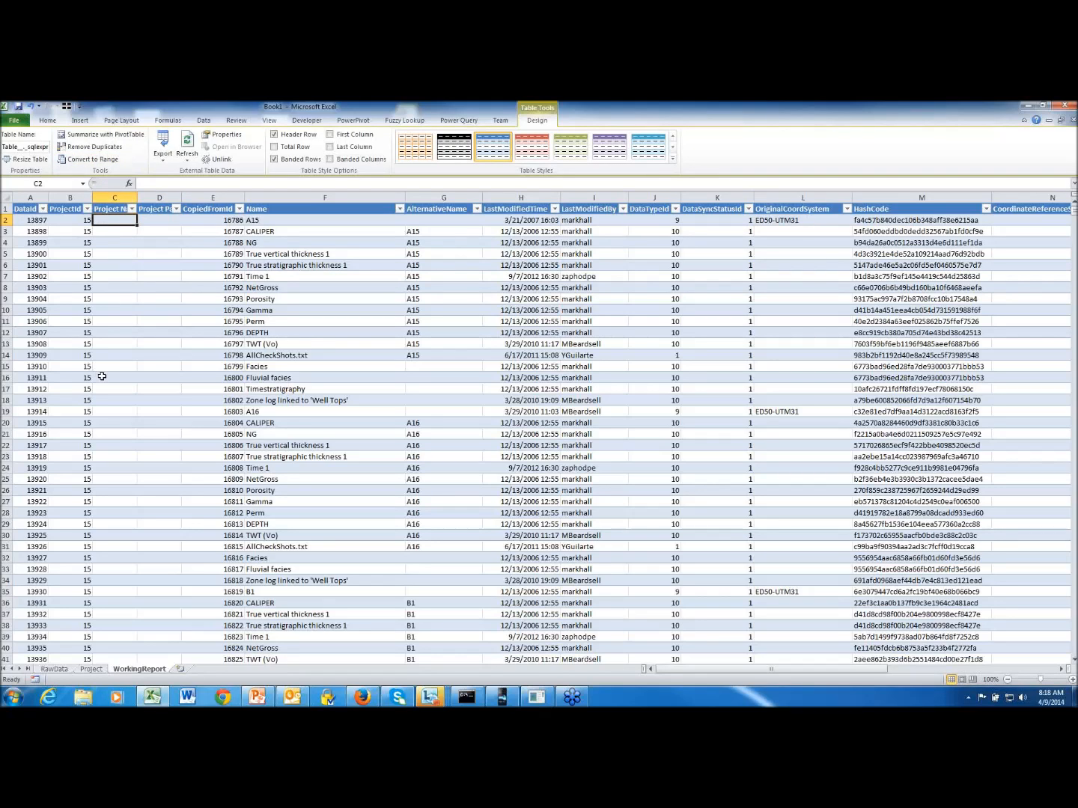
{"action": "type", "text": "="}
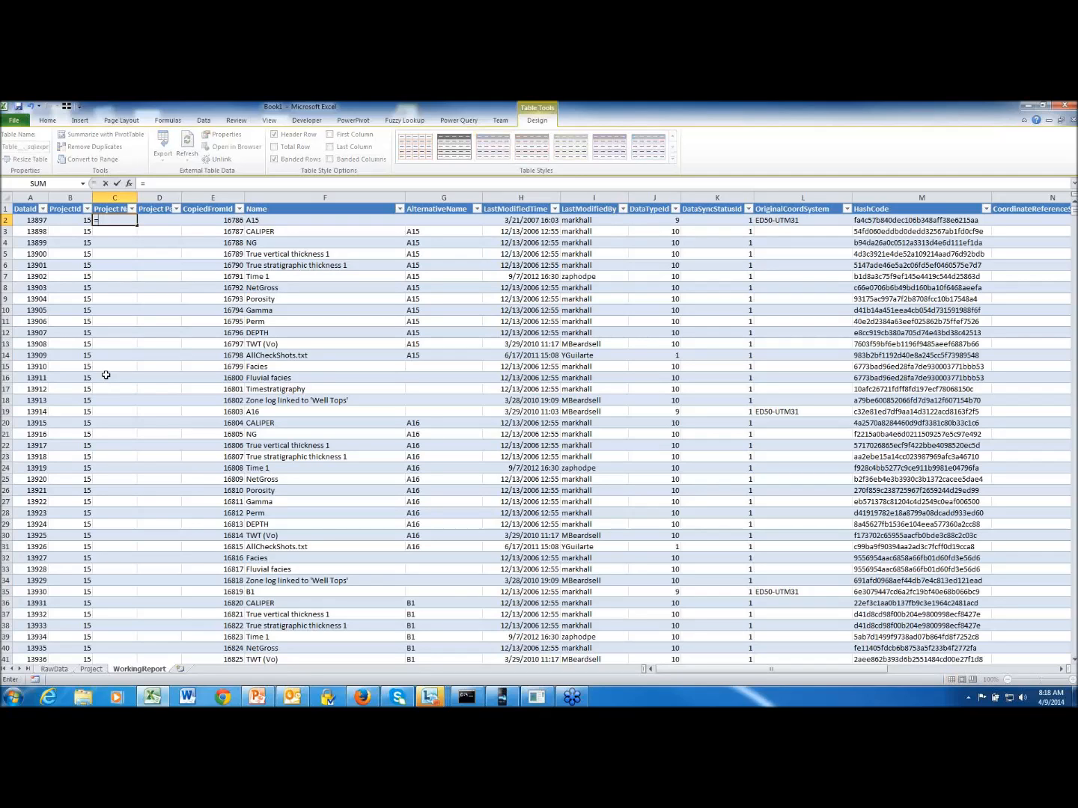
{"action": "type", "text": "vlok"}
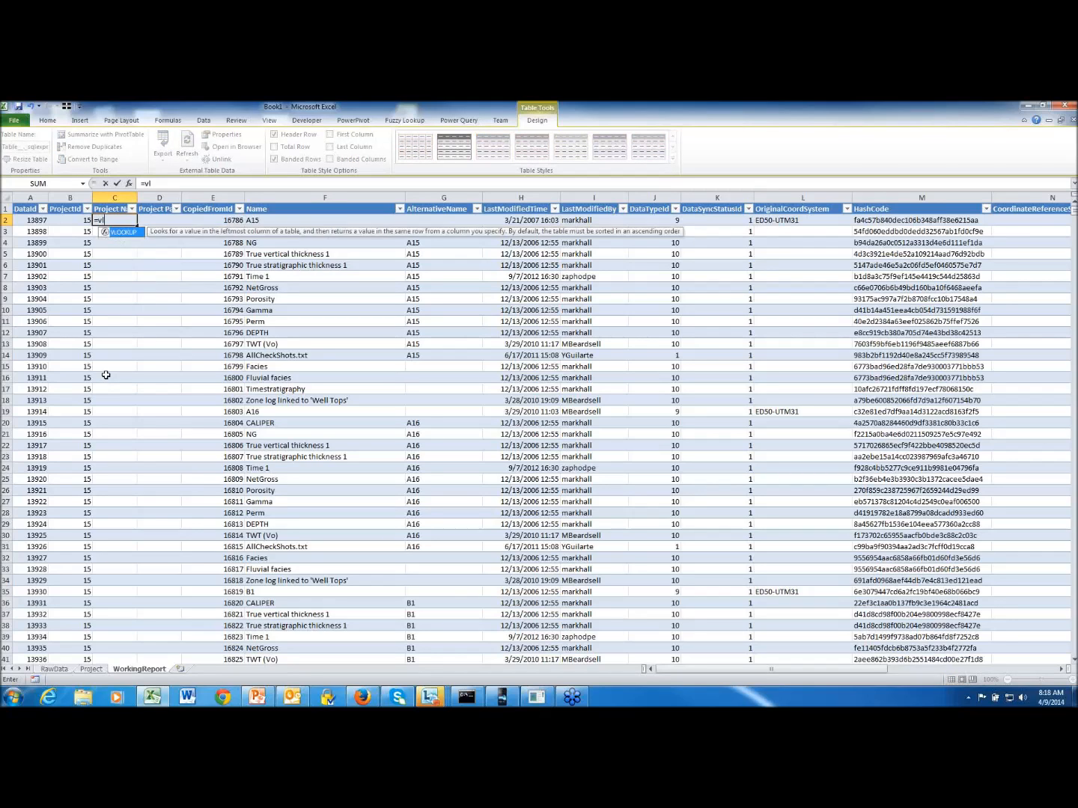
{"action": "key", "text": "BackSpace"}
{"action": "key", "text": "BackSpace"}
{"action": "double_click", "coordinate": [120, 233]}
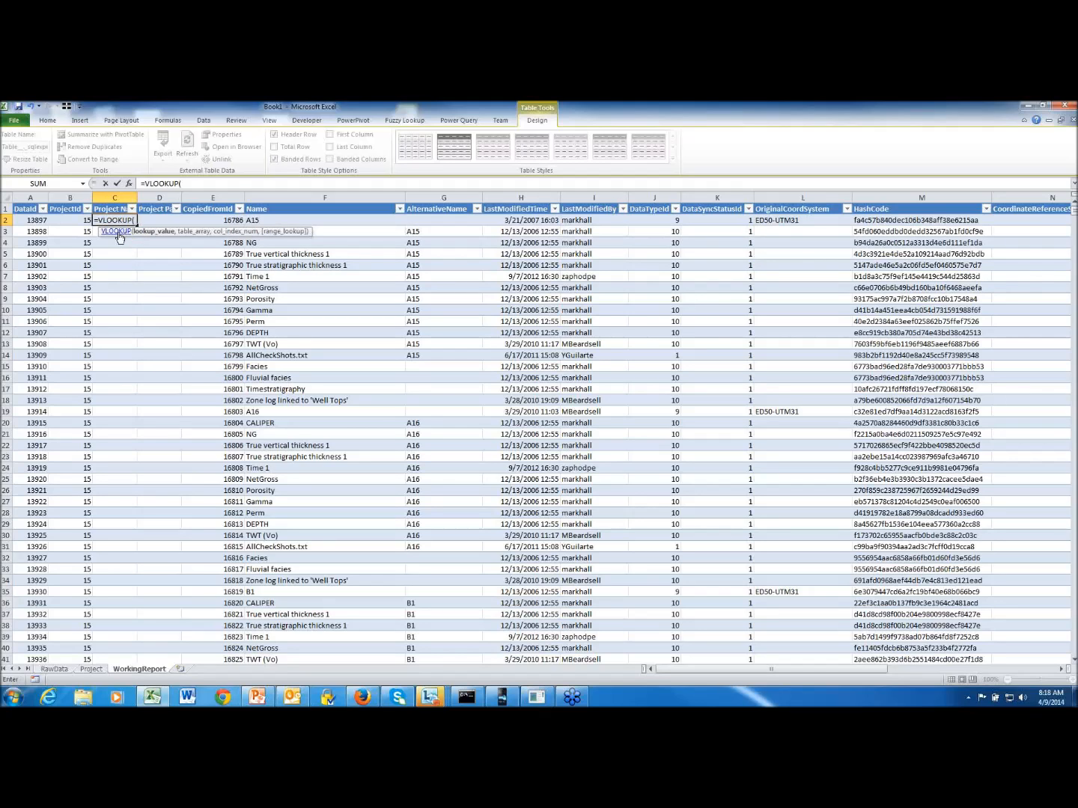
{"action": "left_click", "coordinate": [72, 223]}
{"action": "left_click", "coordinate": [229, 185]}
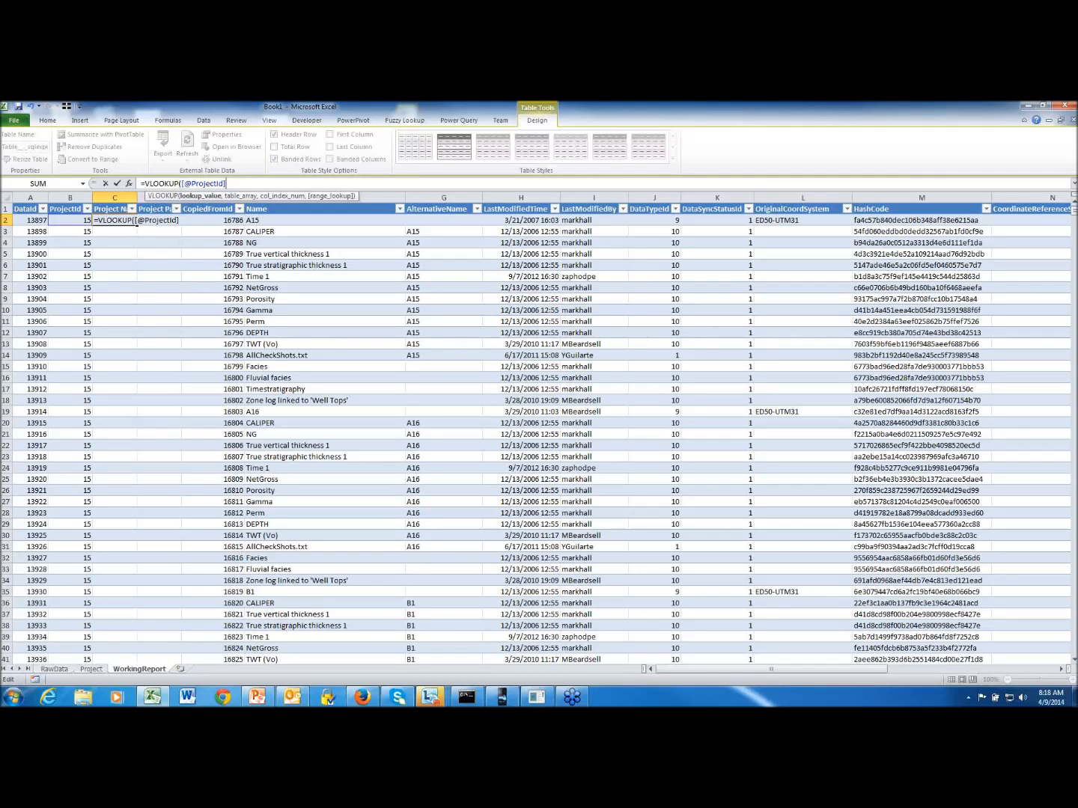
{"action": "type", "text": ","}
Use the ProjectId through Path columns of the Project sheet's table, headers included, as the VLOOKUP table array
{"action": "left_click", "coordinate": [93, 671]}
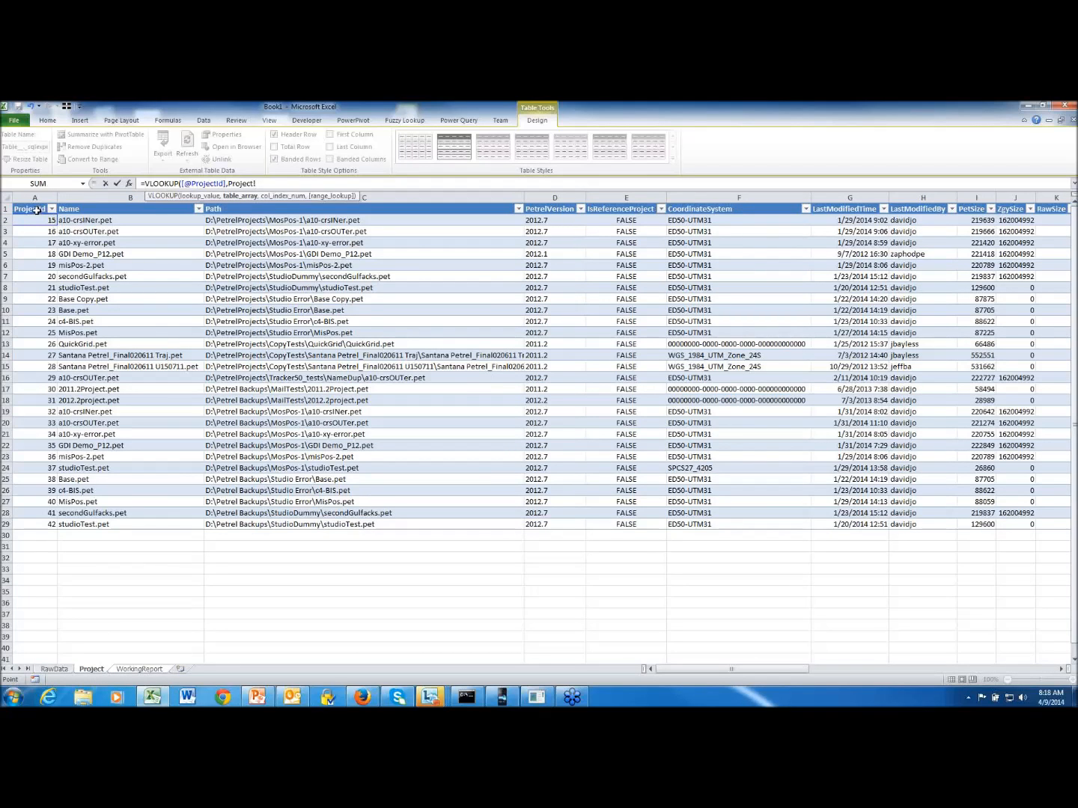
{"action": "left_click_drag", "start_coordinate": [39, 209], "coordinate": [384, 528]}
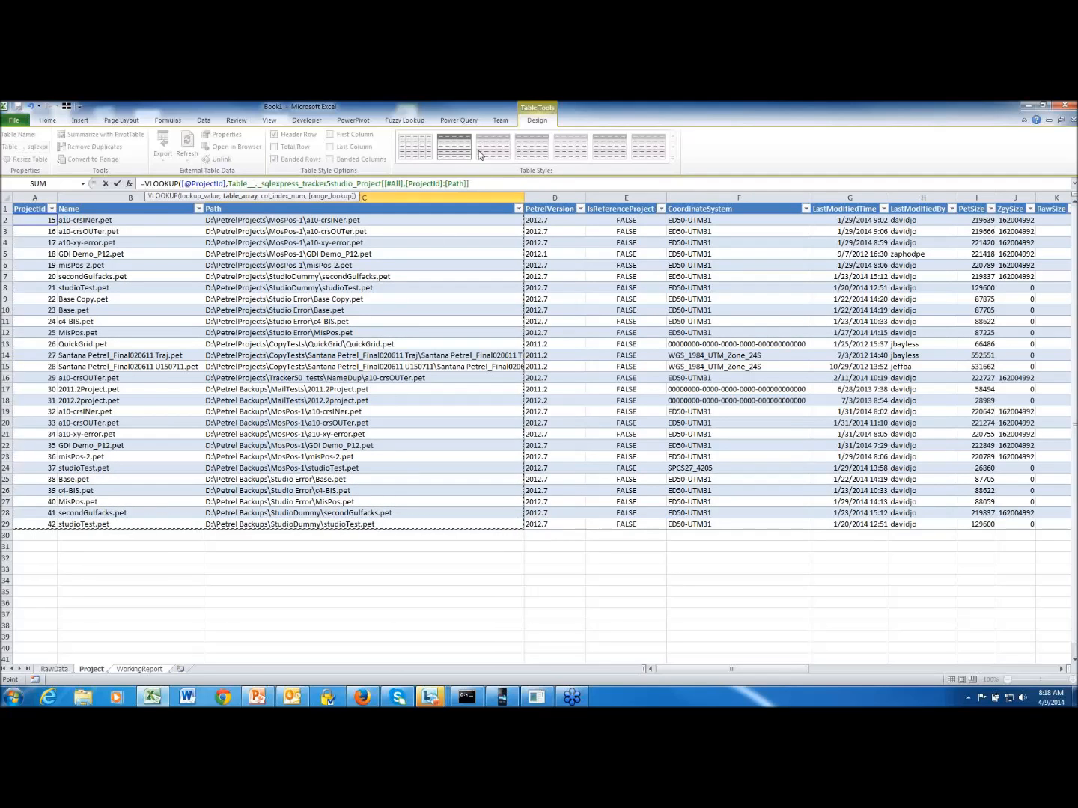
{"action": "left_click", "coordinate": [493, 183]}
{"action": "type", "text": ","}
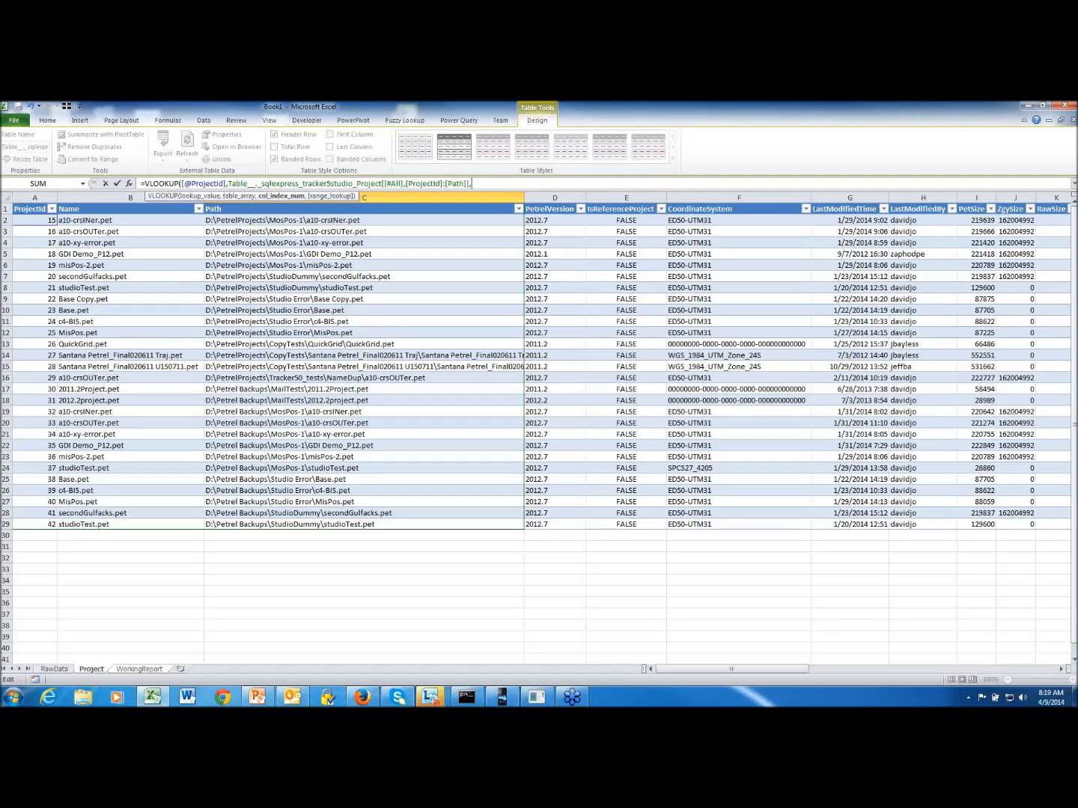
Complete the Project Name lookup with column index 2 and an exact match (FALSE)
{"action": "type", "text": "2,"}
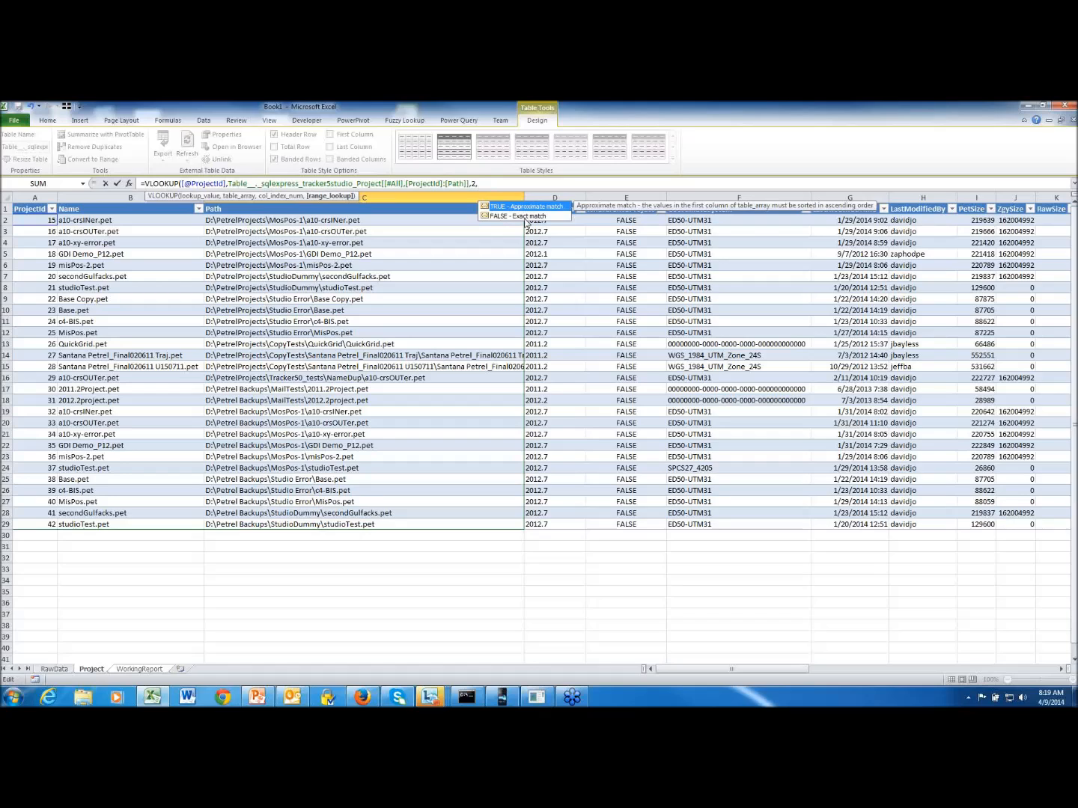
{"action": "left_click", "coordinate": [525, 217]}
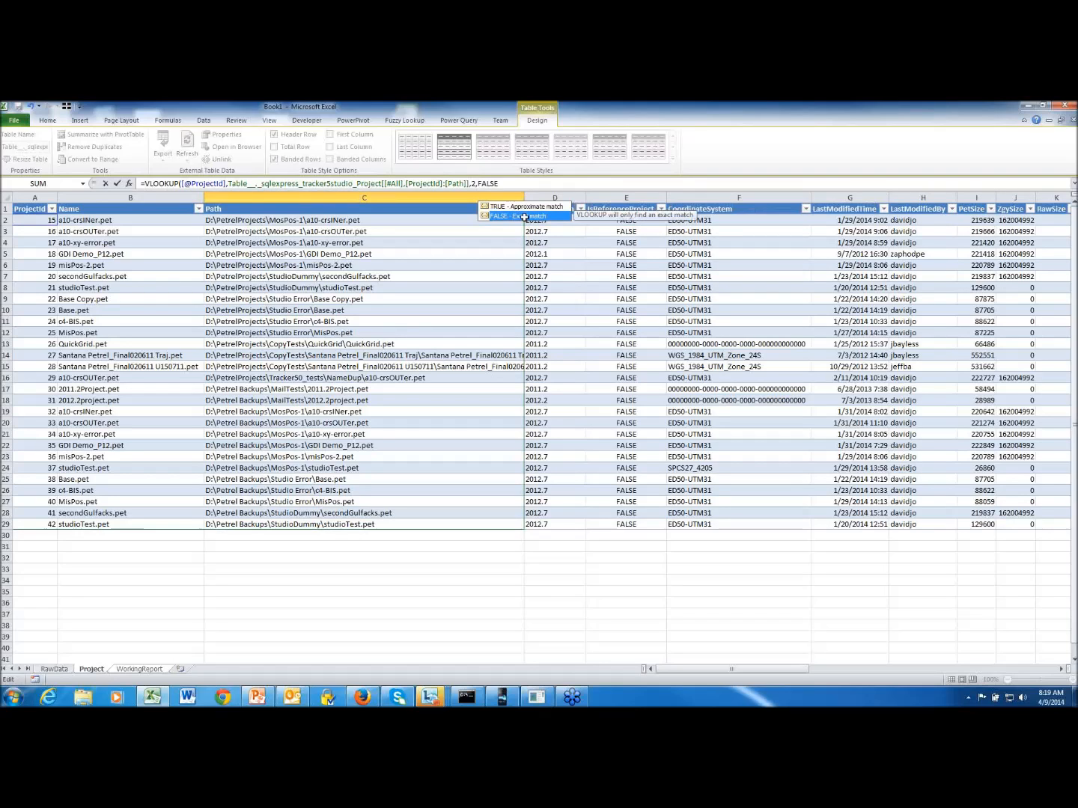
{"action": "double_click", "coordinate": [525, 217]}
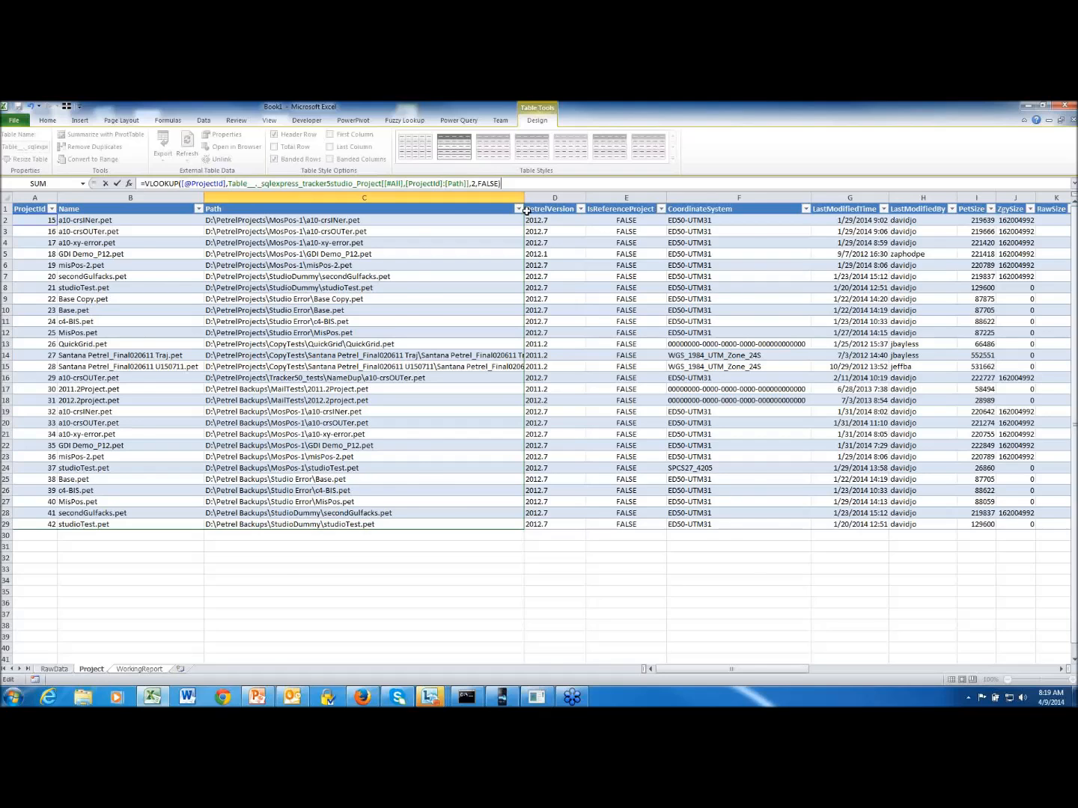
{"action": "key", "text": "Return"}
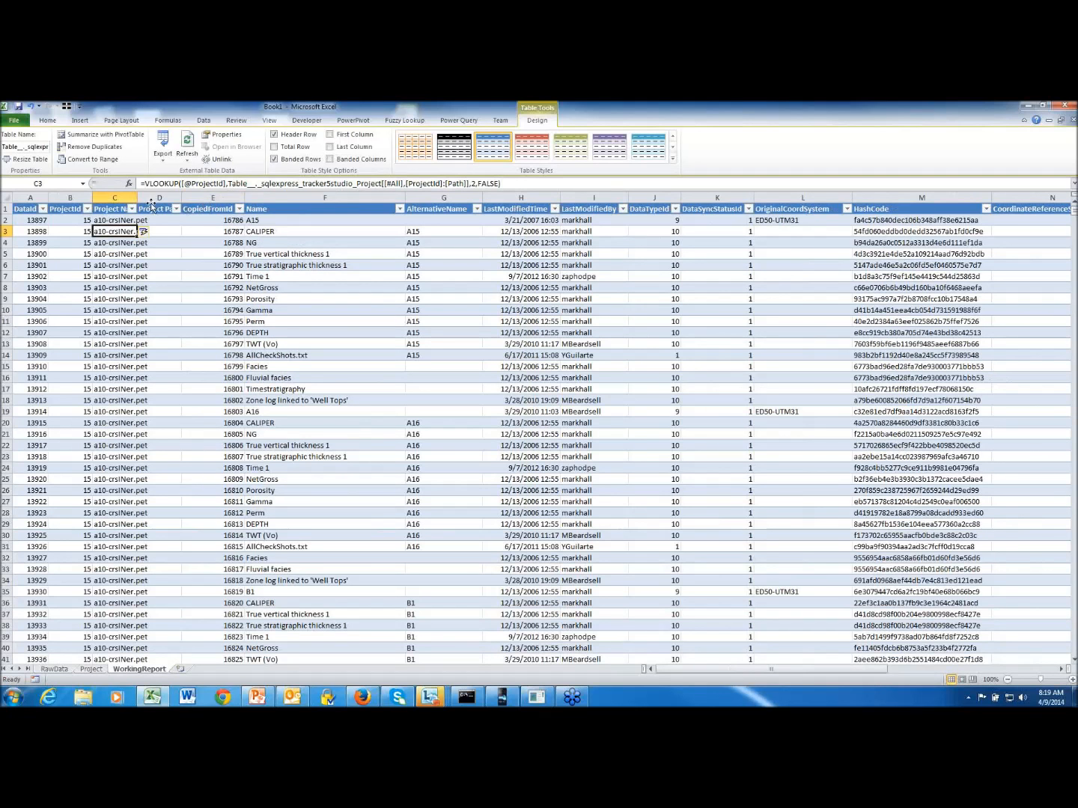
Widen the Project Name column to fit its entries and review them against ProjectId down the rows
{"action": "left_click_drag", "start_coordinate": [138, 197], "coordinate": [176, 197]}
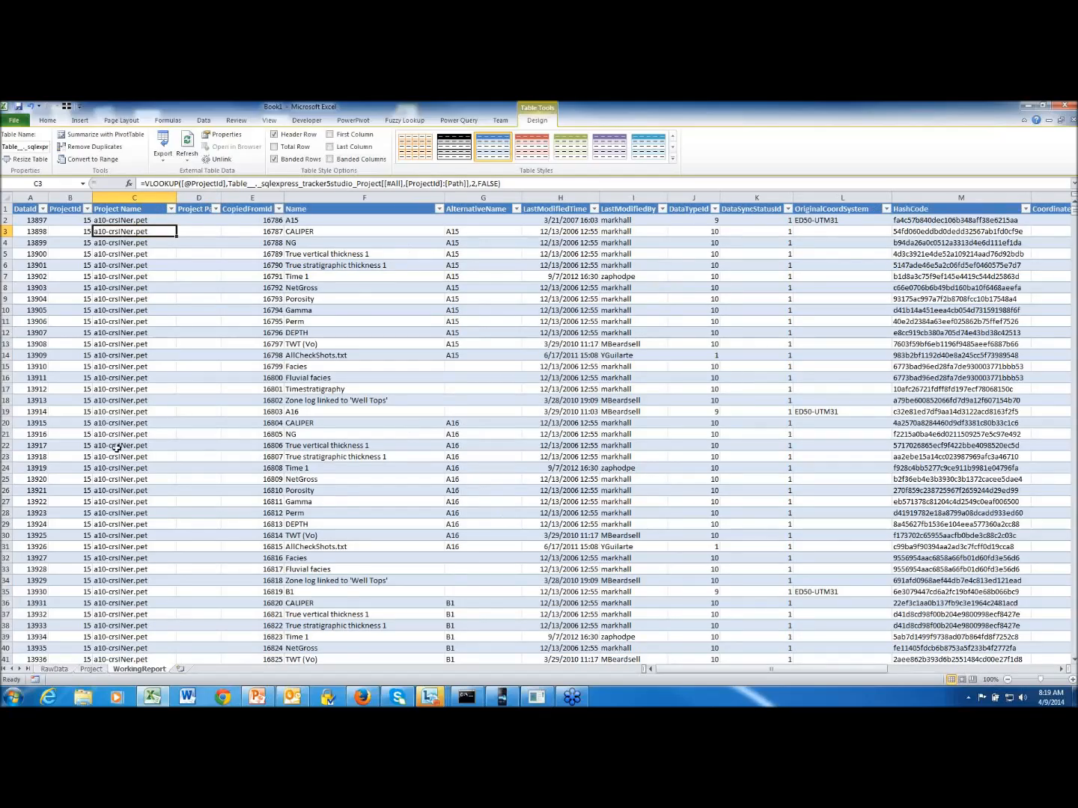
{"action": "scroll", "coordinate": [116, 449], "scroll_direction": "down", "scroll_amount": 1}
{"action": "scroll", "coordinate": [116, 449], "scroll_direction": "down", "scroll_amount": 20}
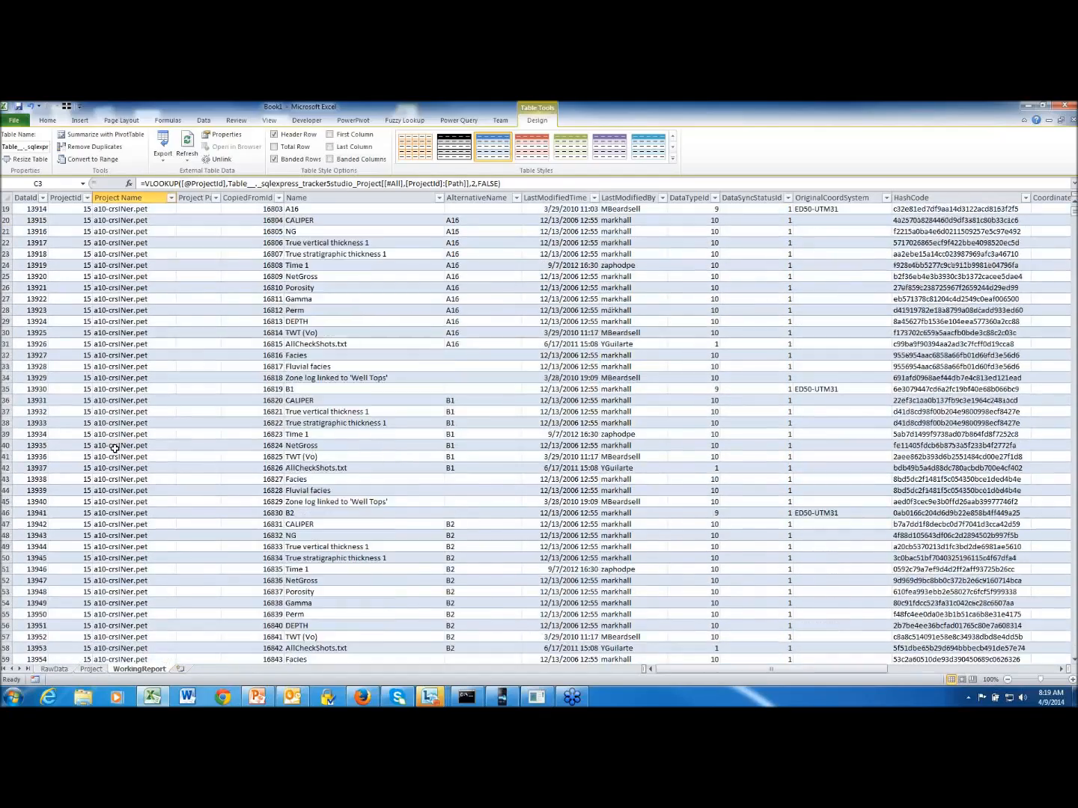
{"action": "scroll", "coordinate": [111, 447], "scroll_direction": "down", "scroll_amount": 4}
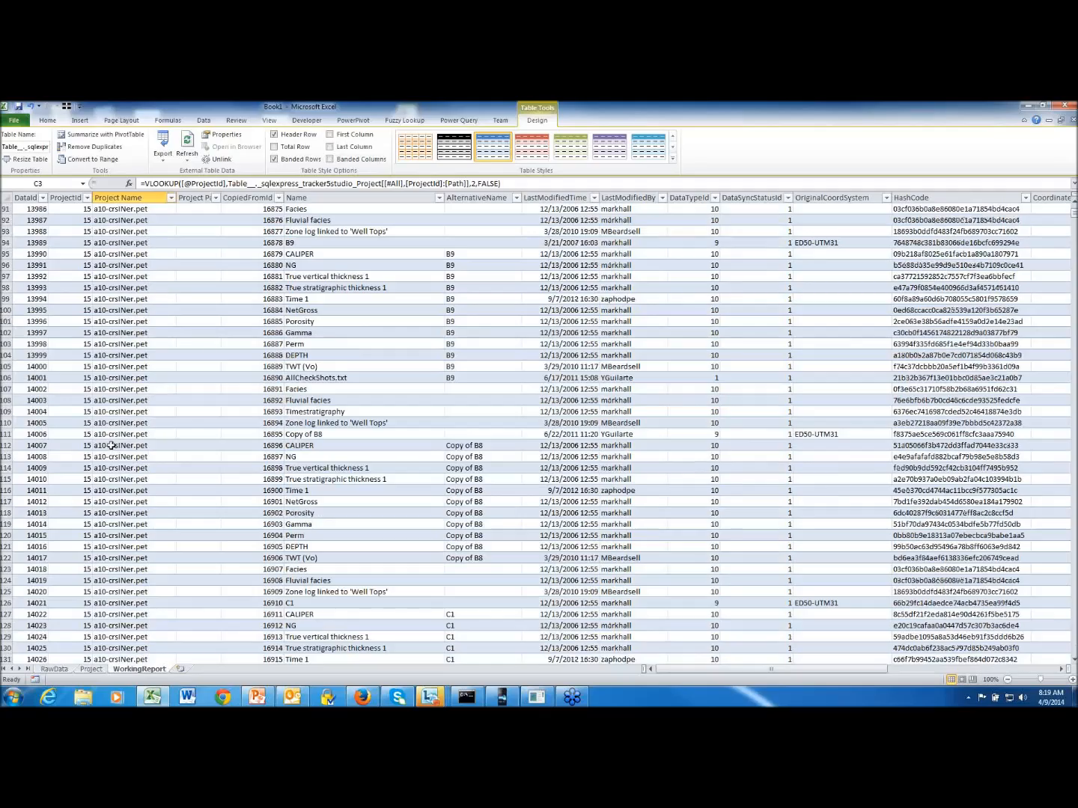
{"action": "left_click", "coordinate": [73, 422]}
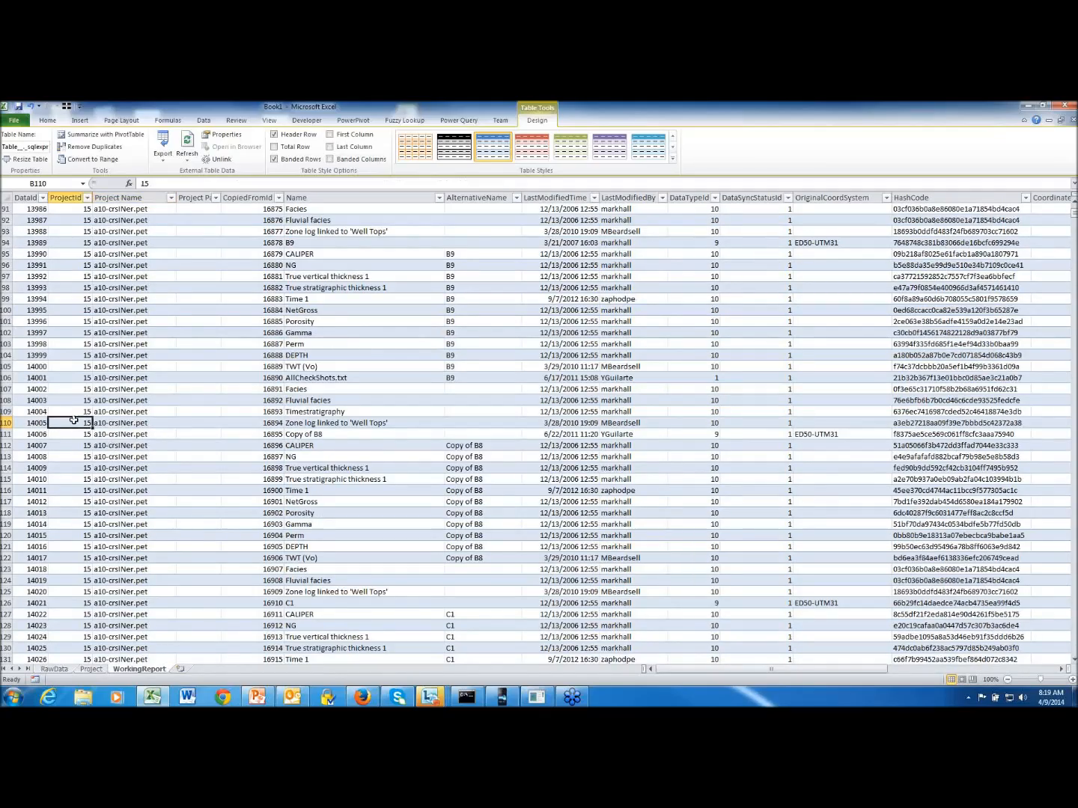
{"action": "scroll", "coordinate": [94, 459], "scroll_direction": "down", "scroll_amount": 5}
{"action": "scroll", "coordinate": [94, 459], "scroll_direction": "down", "scroll_amount": 20}
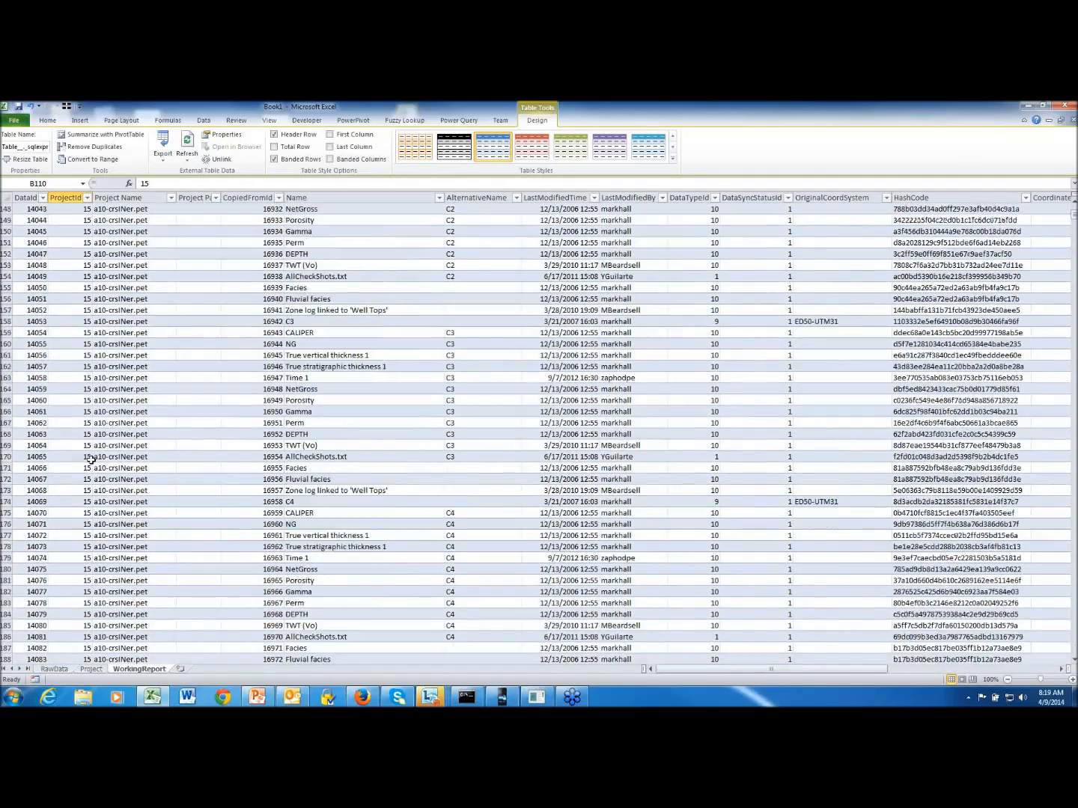
{"action": "scroll", "coordinate": [89, 455], "scroll_direction": "up", "scroll_amount": 20}
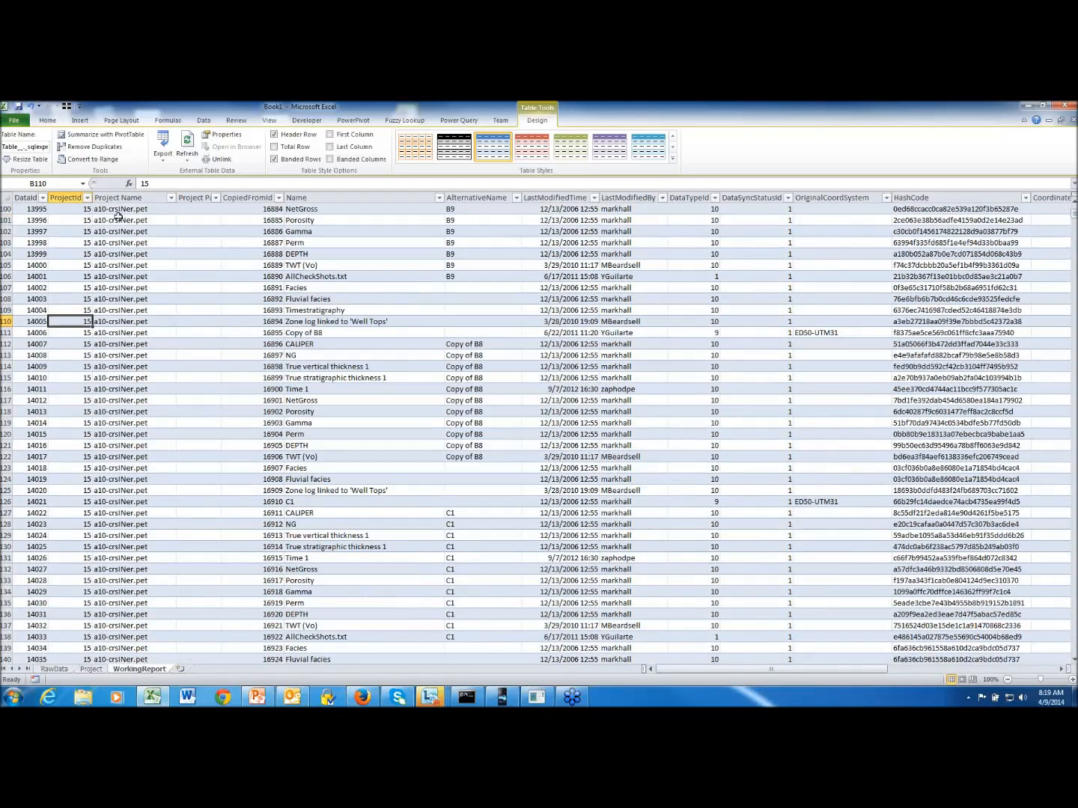
Copy the Project Name lookup formula into the Project Path column
{"action": "left_click", "coordinate": [118, 210]}
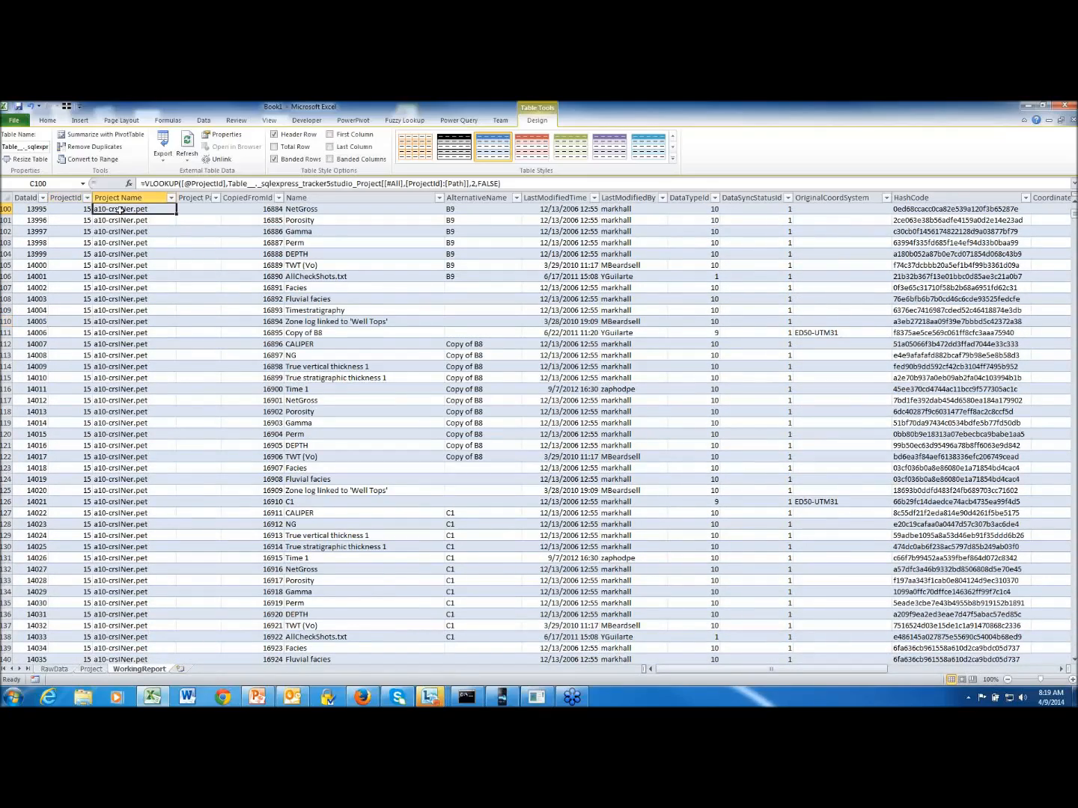
{"action": "right_click", "coordinate": [122, 212]}
{"action": "left_click", "coordinate": [145, 230]}
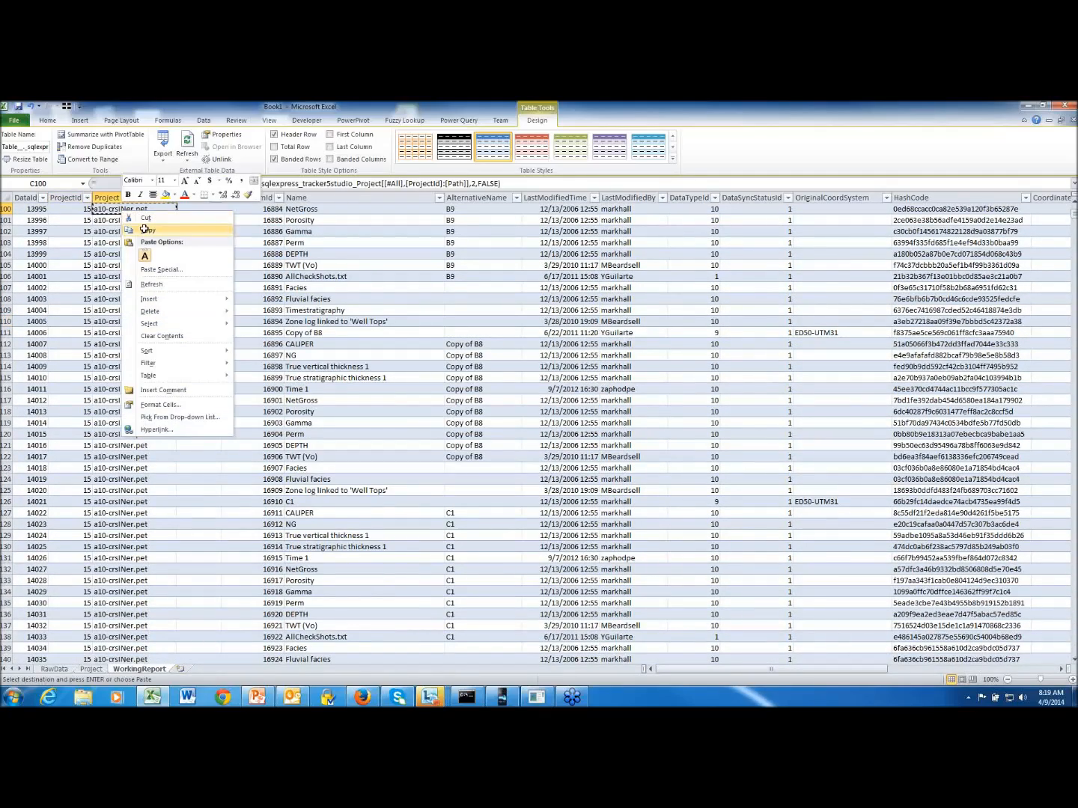
{"action": "scroll", "coordinate": [193, 224], "scroll_direction": "up", "scroll_amount": 4}
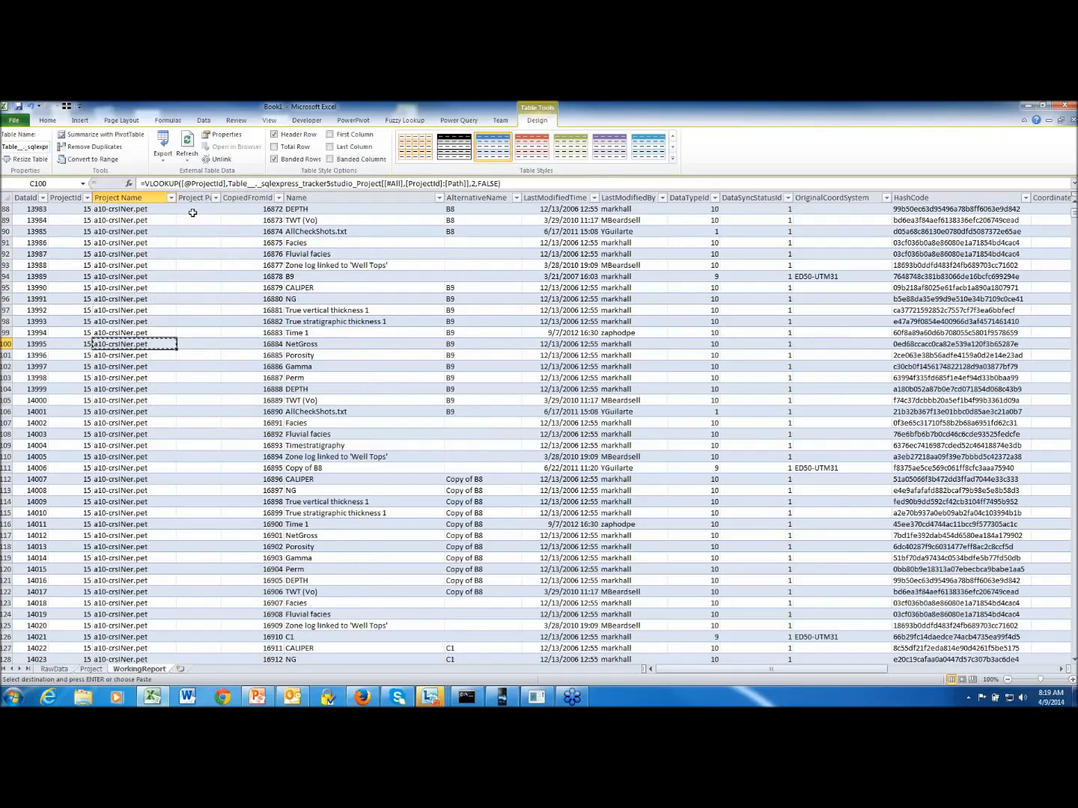
{"action": "left_click", "coordinate": [193, 212]}
{"action": "key", "text": "ctrl+v"}
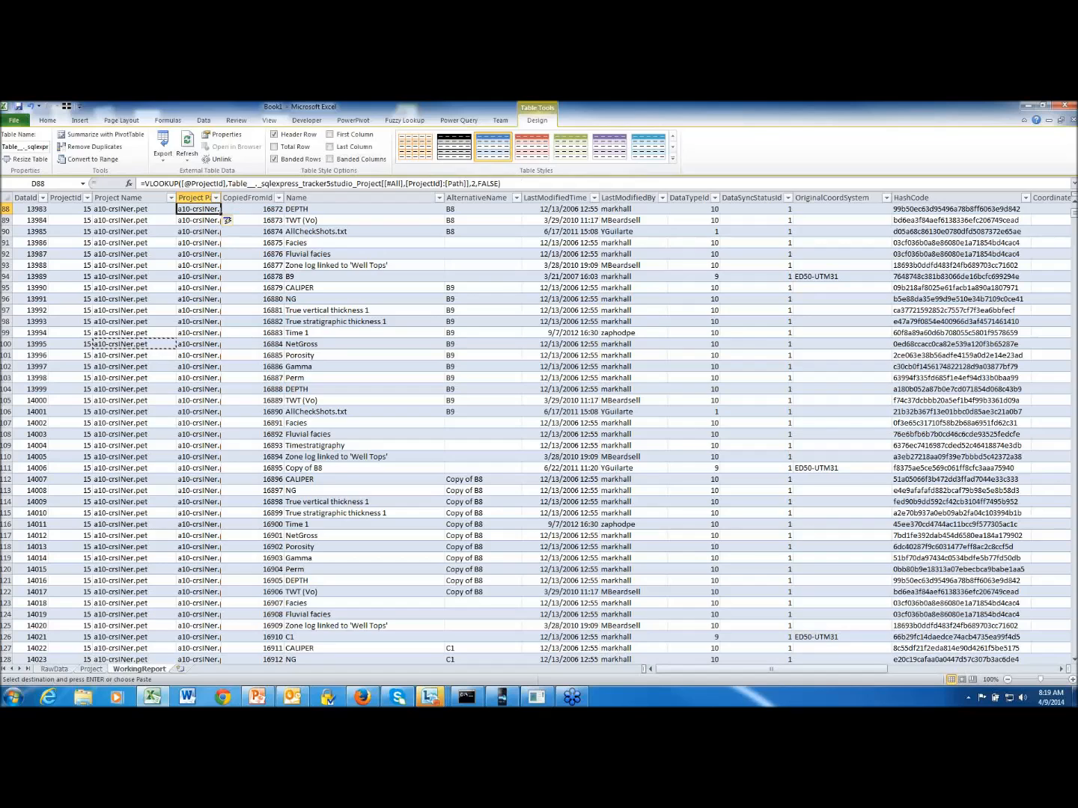
Set the Project Path lookup's column index to 3 and widen the column to show the full paths
{"action": "left_click", "coordinate": [474, 183]}
{"action": "key", "text": "BackSpace"}
{"action": "type", "text": "3"}
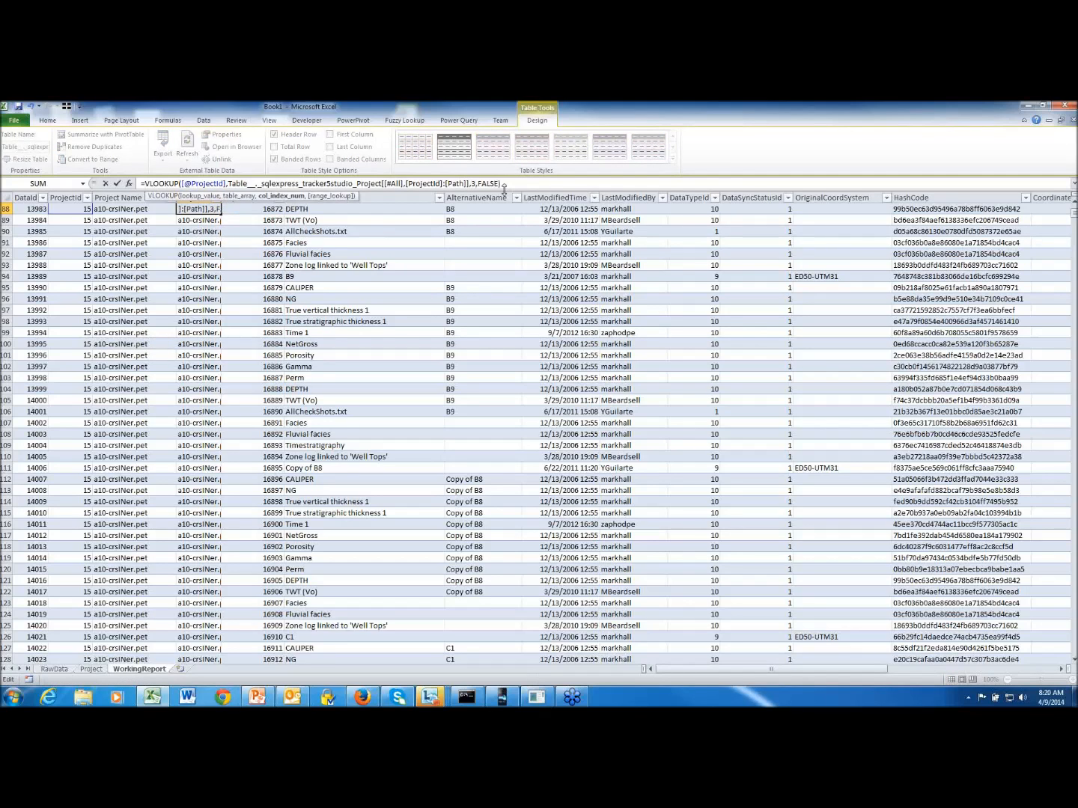
{"action": "key", "text": "Return"}
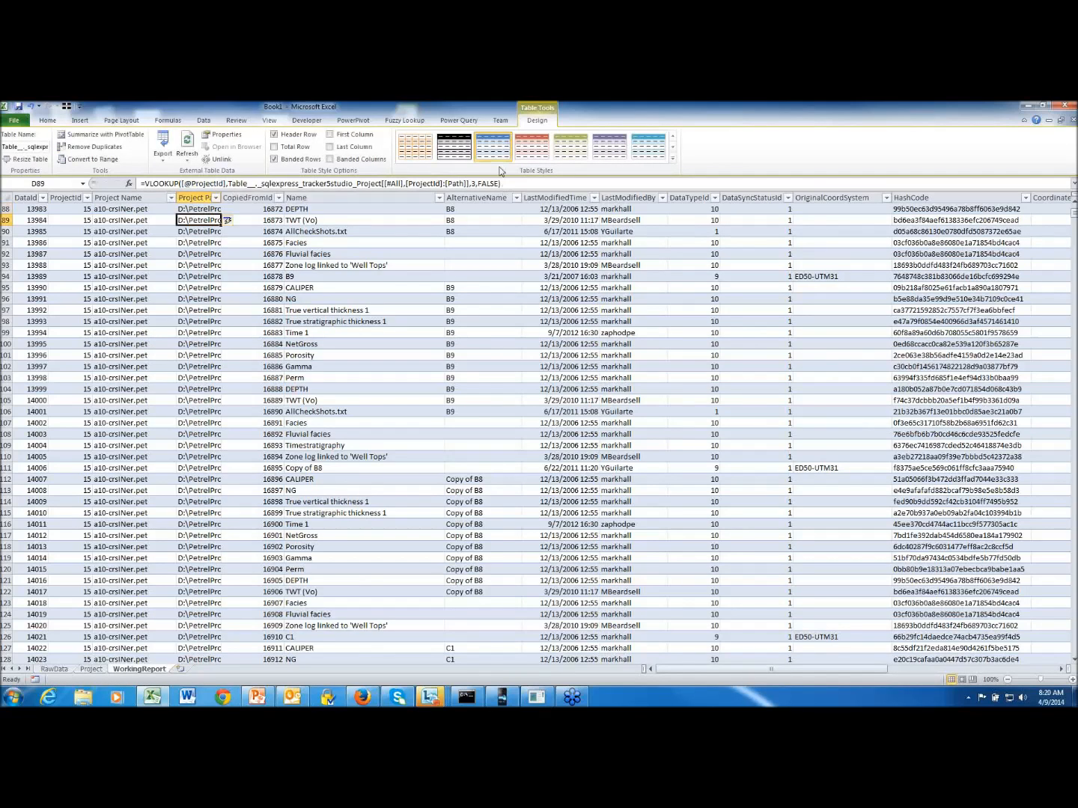
{"action": "left_click_drag", "start_coordinate": [221, 199], "coordinate": [271, 198]}
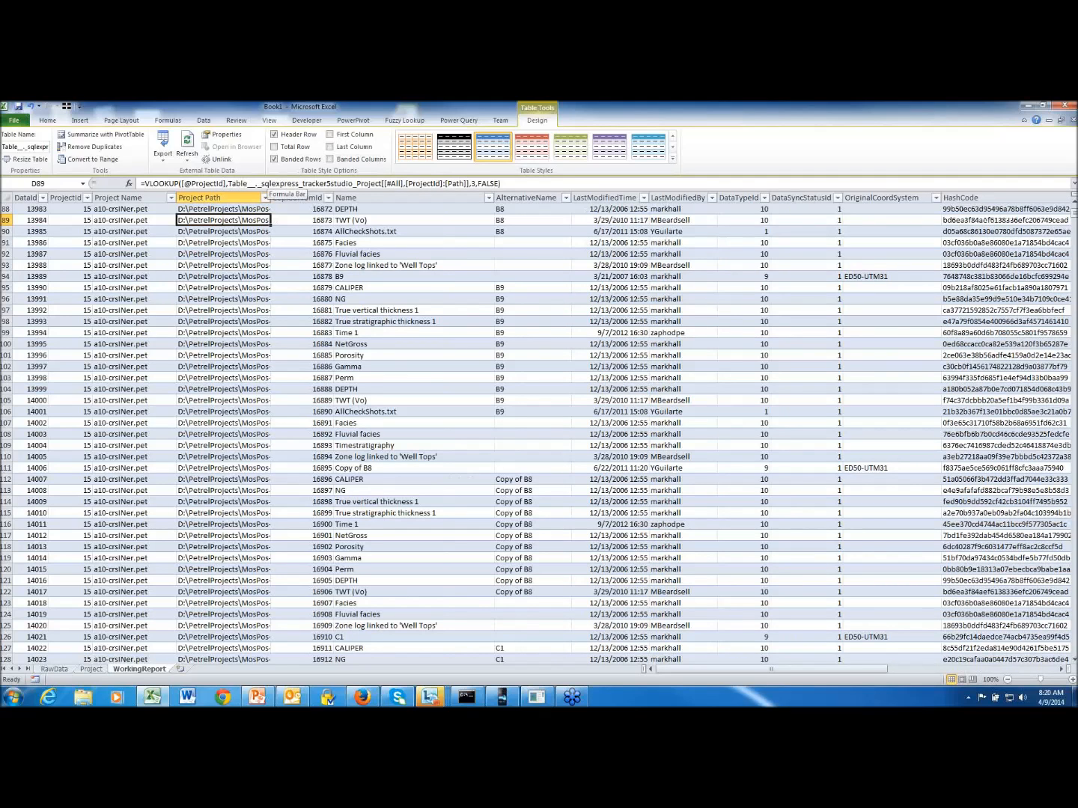
{"action": "left_click_drag", "start_coordinate": [271, 198], "coordinate": [355, 197]}
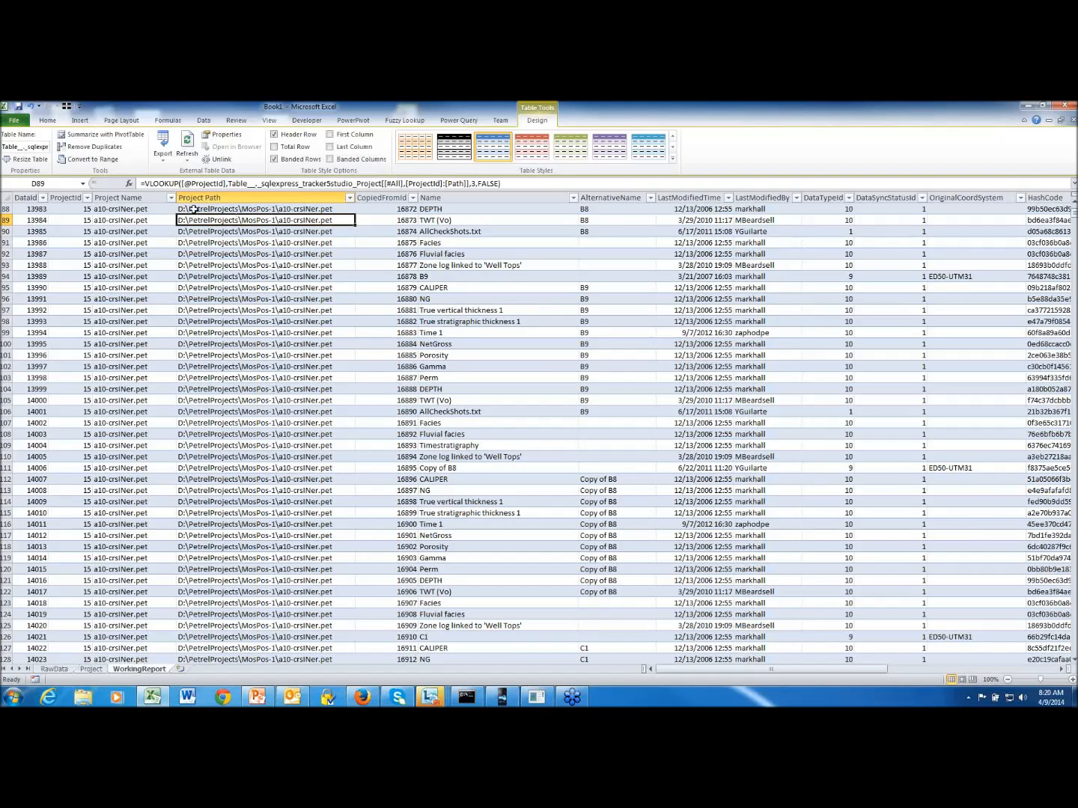
Bring up the data commands for the WorkingReport table
{"action": "left_click", "coordinate": [204, 121]}
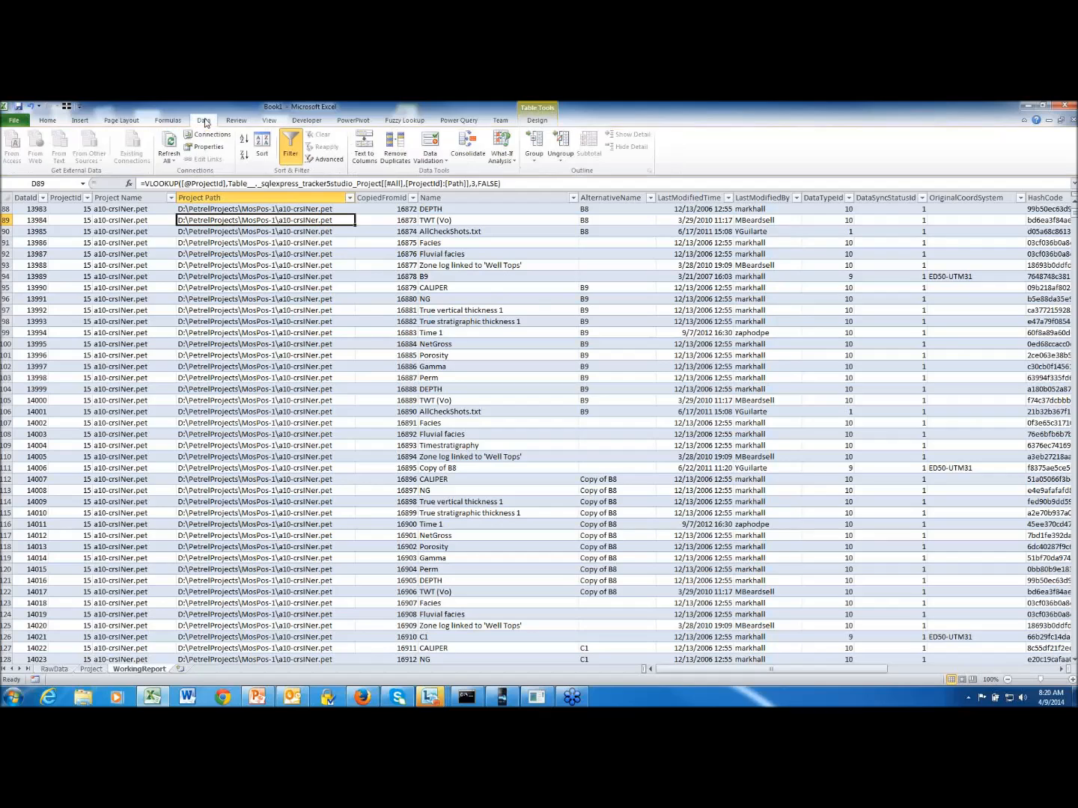